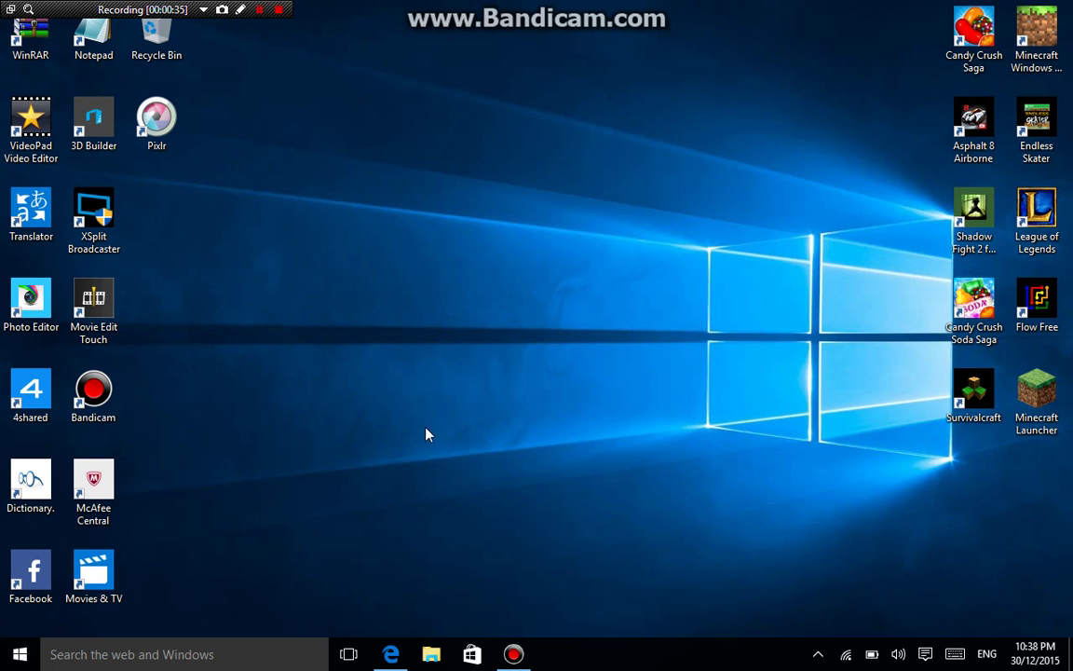
Switch to Microsoft Edge and choose the red WROOOM! comic logo design on the FlamingText page.
{"action": "left_click", "coordinate": [391, 654]}
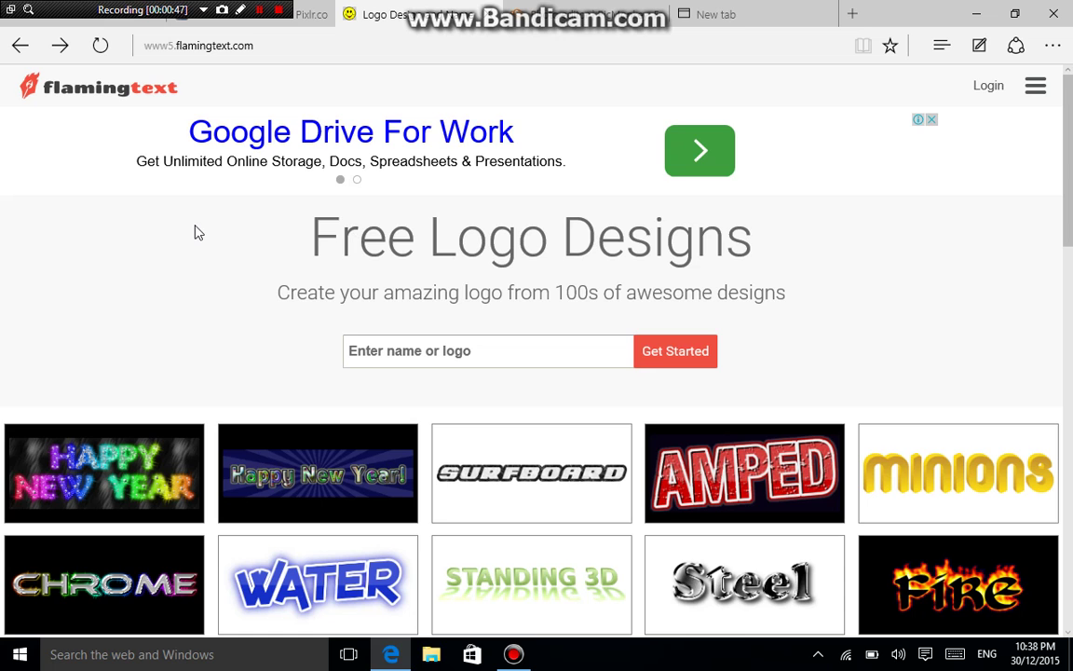
{"action": "scroll", "coordinate": [198, 233], "scroll_direction": "down", "scroll_amount": 6}
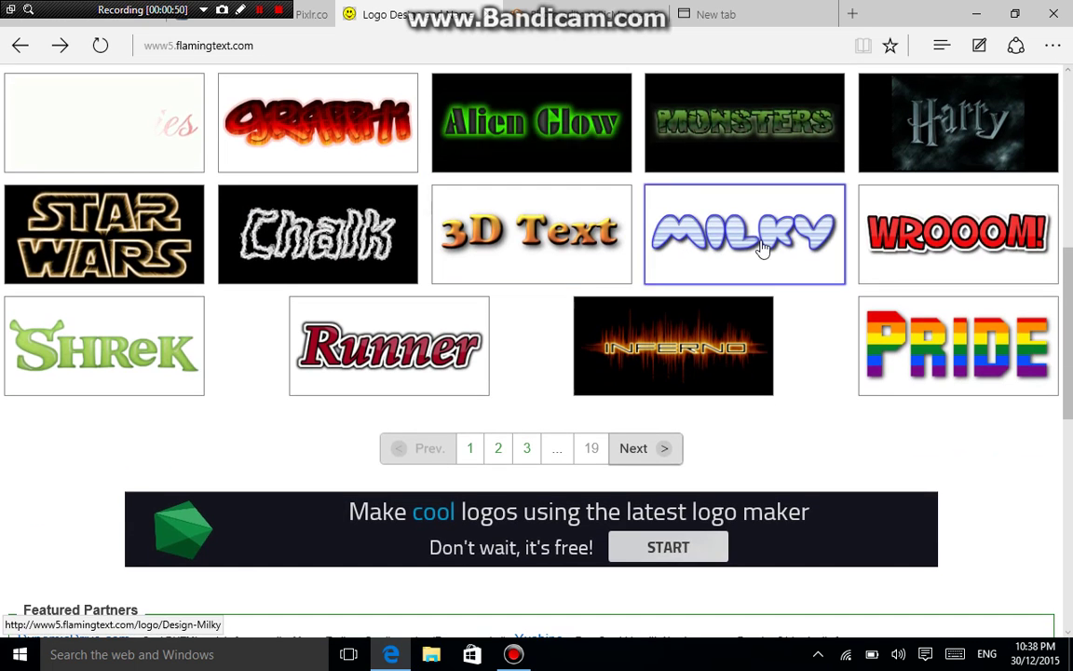
{"action": "left_click", "coordinate": [927, 229]}
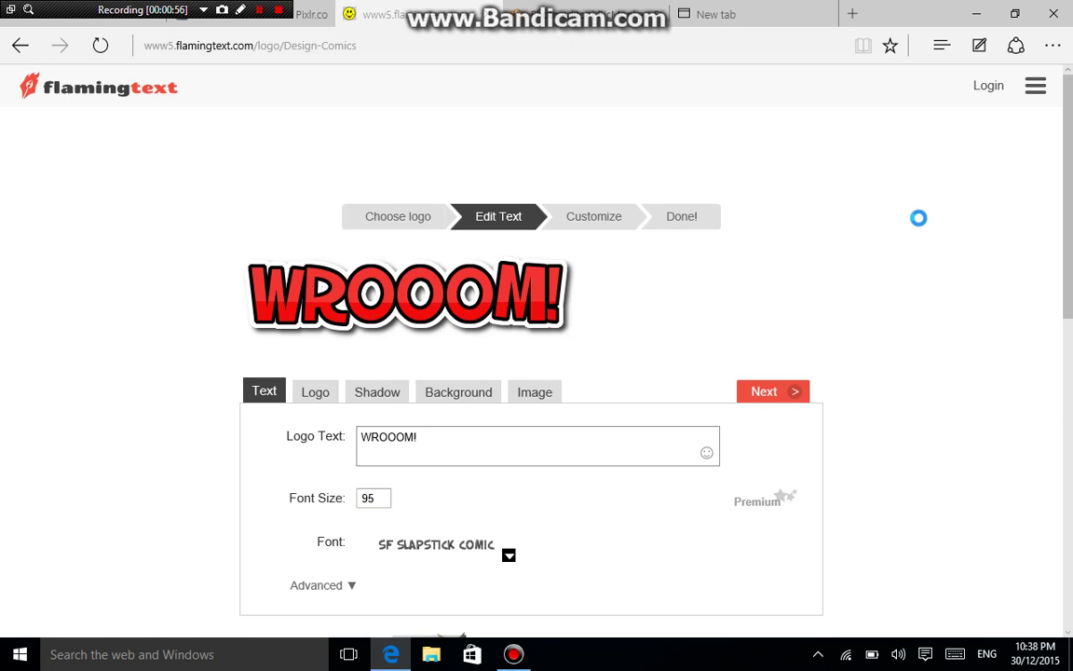
{"action": "left_click", "coordinate": [313, 27]}
{"action": "left_click", "coordinate": [378, 28]}
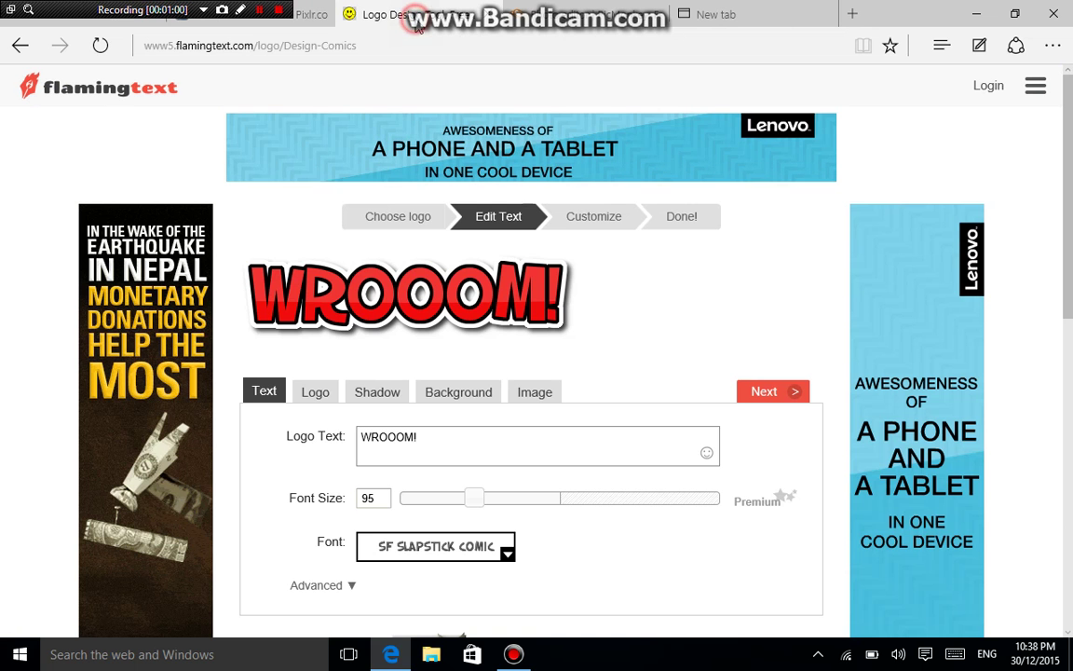
{"action": "left_click", "coordinate": [566, 13]}
{"action": "left_click", "coordinate": [738, 9]}
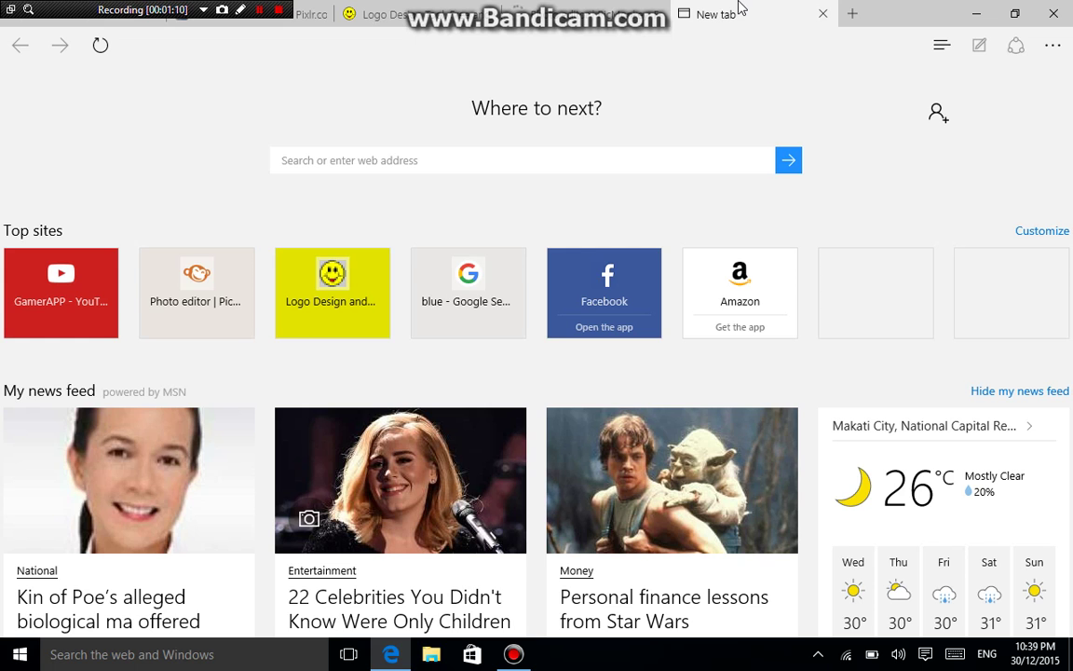
{"action": "left_click", "coordinate": [383, 15]}
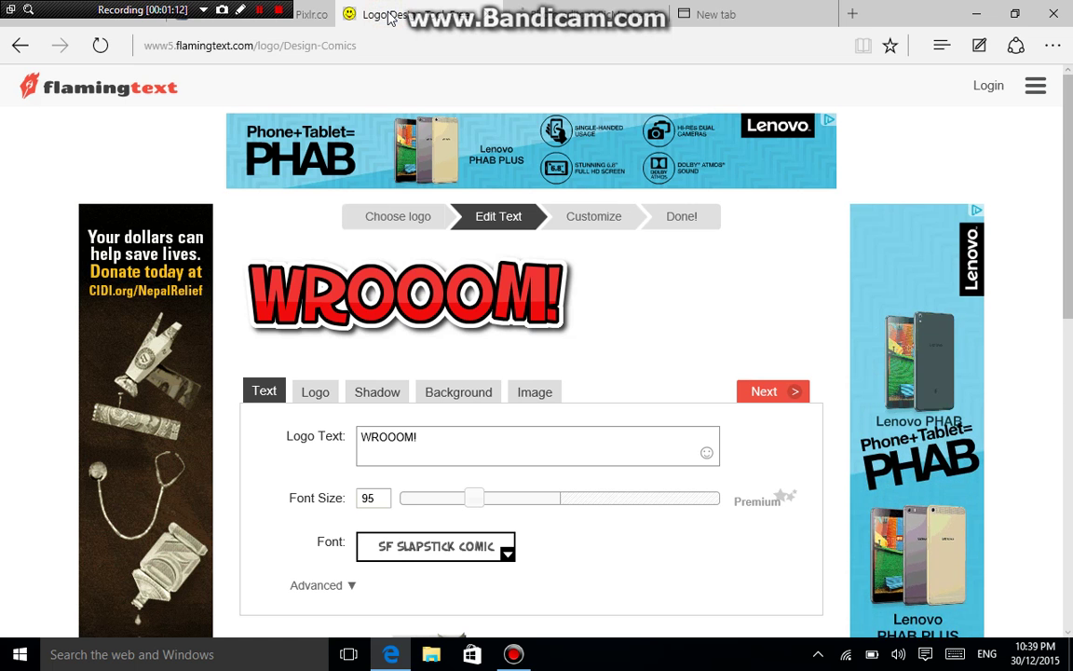
Replace the logo text with GamerAPP.
{"action": "left_click_drag", "start_coordinate": [477, 445], "coordinate": [370, 451]}
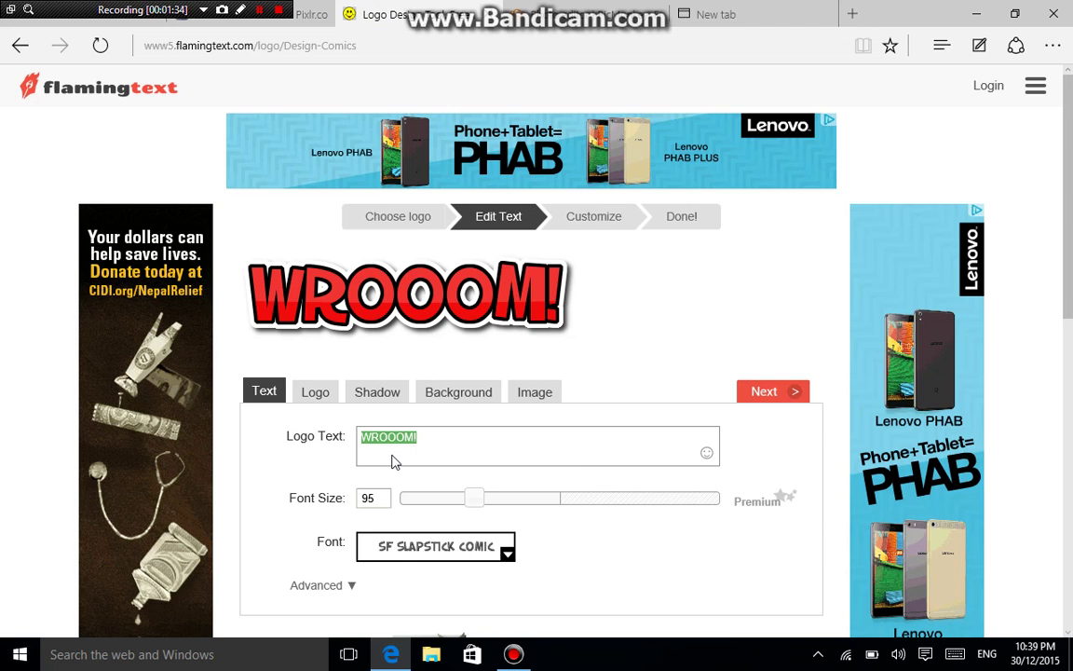
{"action": "key", "text": "BackSpace"}
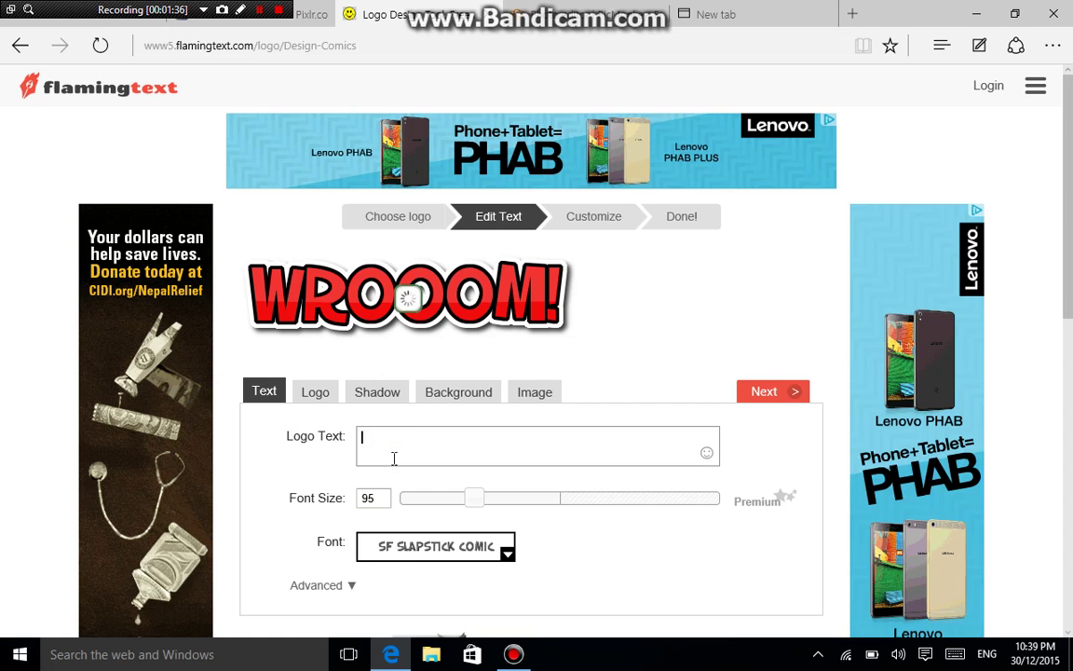
{"action": "type", "text": "ga"}
{"action": "key", "text": "BackSpace"}
{"action": "key", "text": "BackSpace"}
{"action": "type", "text": "GamerAPP"}
Set the logo's font size to 99.
{"action": "left_click", "coordinate": [376, 497]}
{"action": "key", "text": "BackSpace"}
{"action": "key", "text": "BackSpace"}
{"action": "type", "text": "99"}
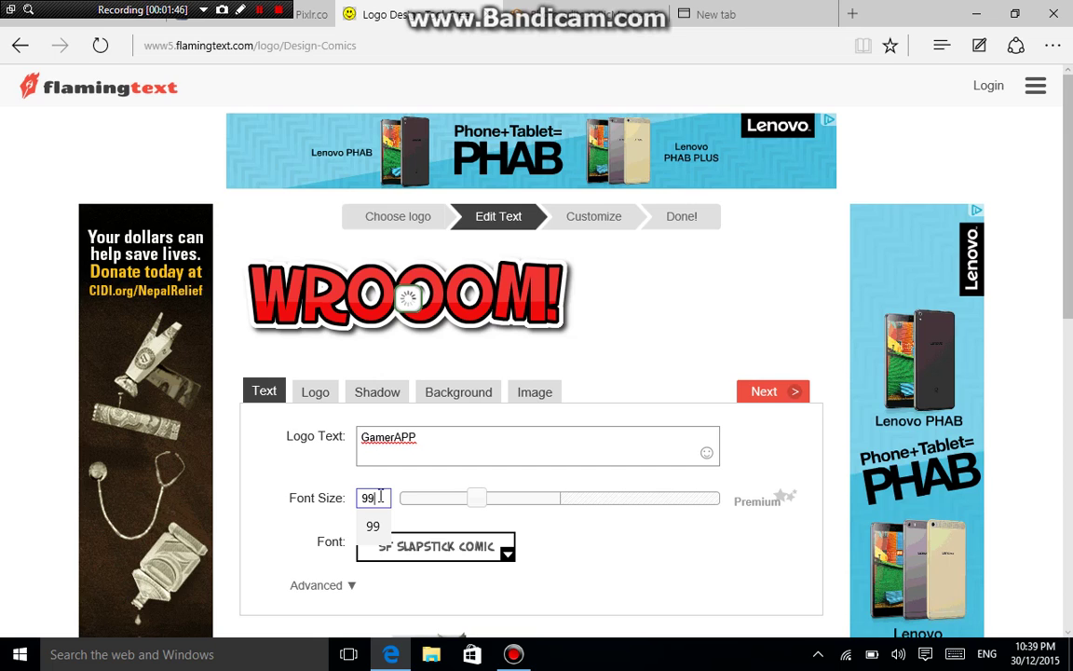
Change the logo's background type to Transparent.
{"action": "left_click", "coordinate": [378, 399]}
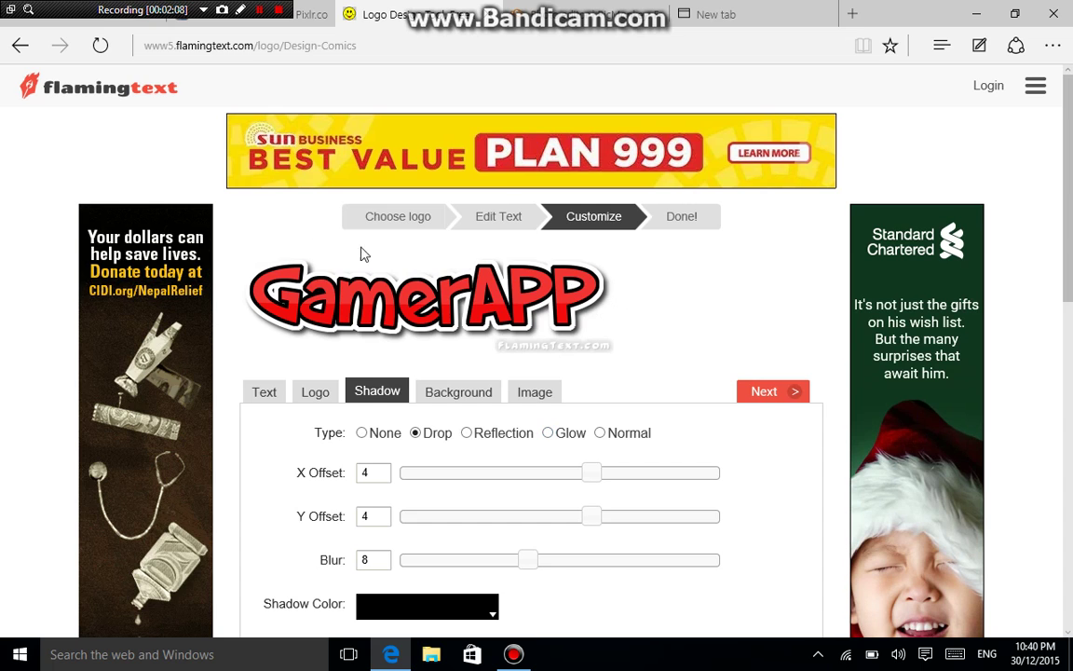
{"action": "left_click", "coordinate": [455, 390]}
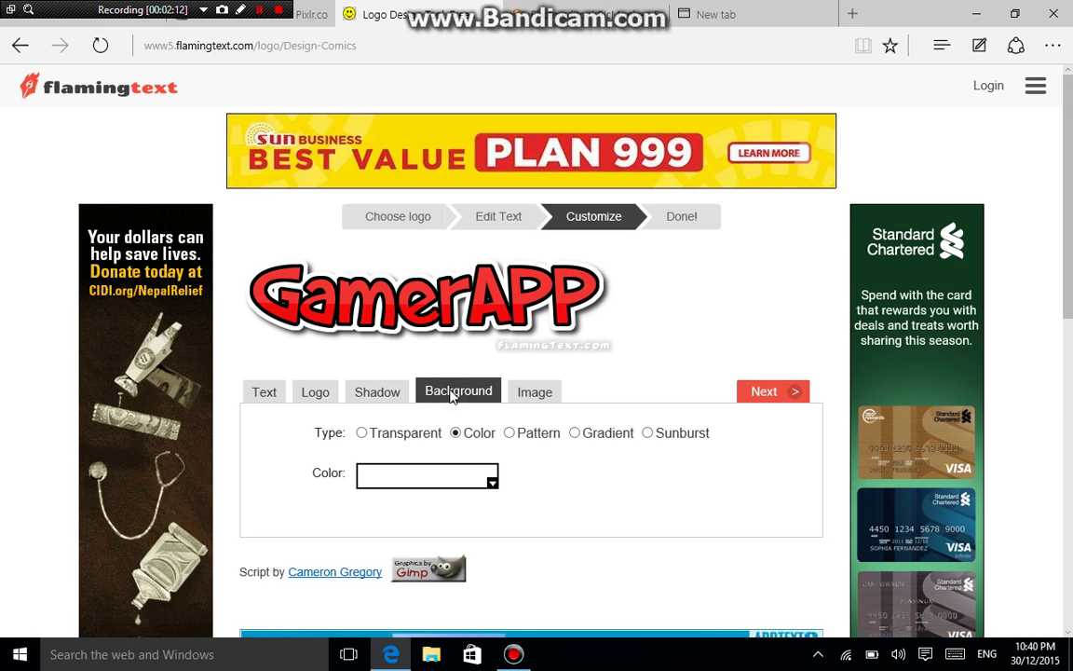
{"action": "left_click", "coordinate": [362, 433]}
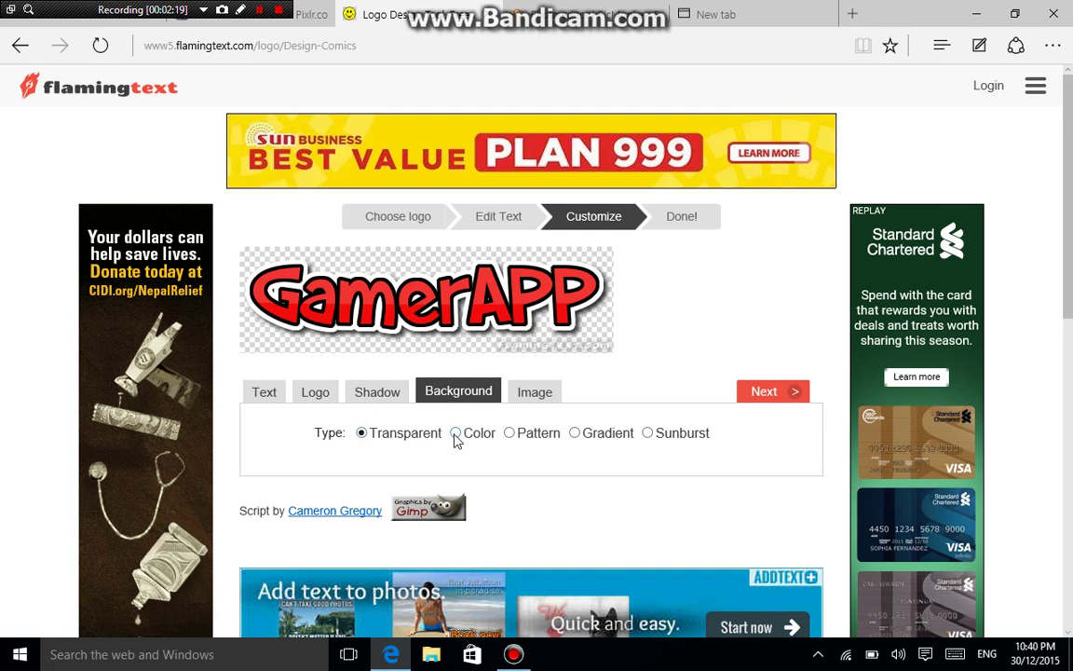
{"action": "left_click", "coordinate": [456, 434]}
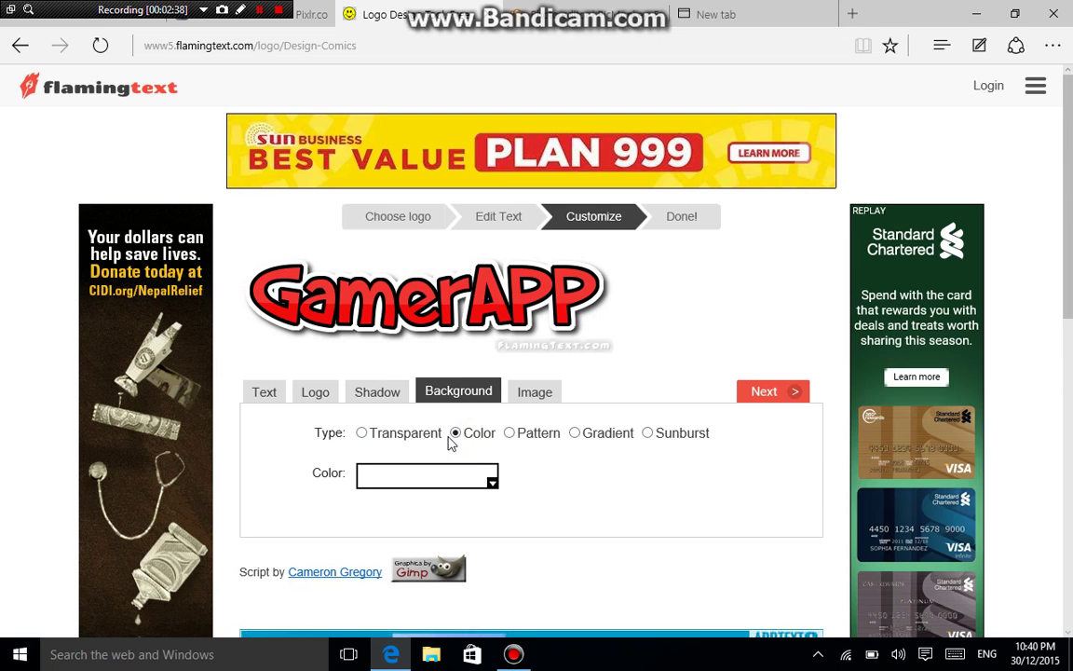
{"action": "left_click", "coordinate": [361, 433]}
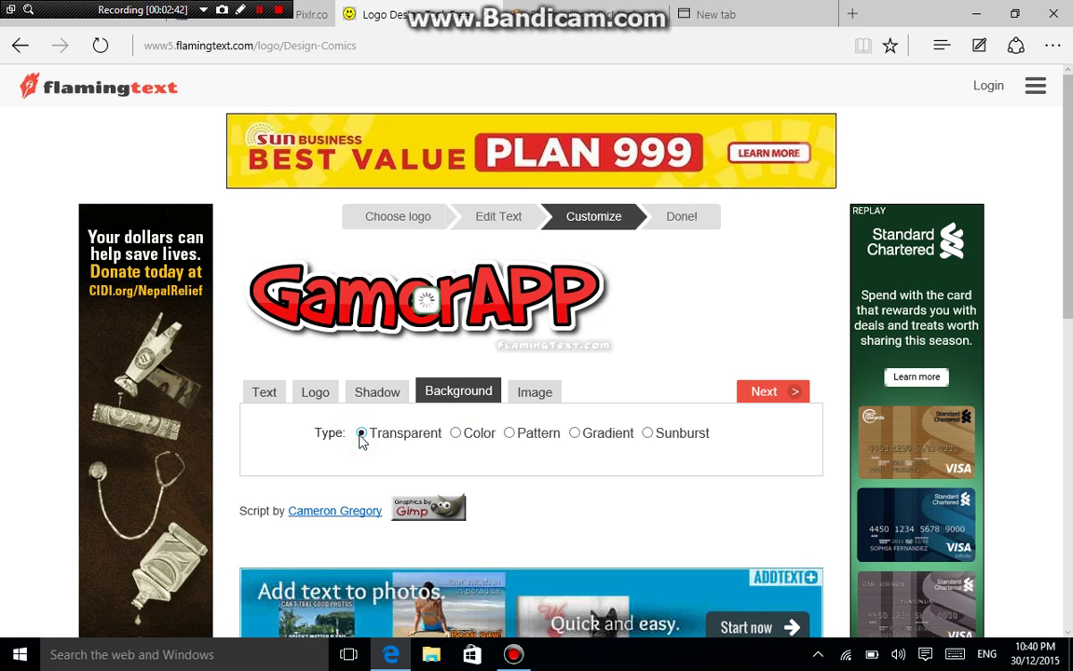
Finish the GamerAPP logo design, download it to the computer and dismiss the download notification.
{"action": "left_click", "coordinate": [773, 399]}
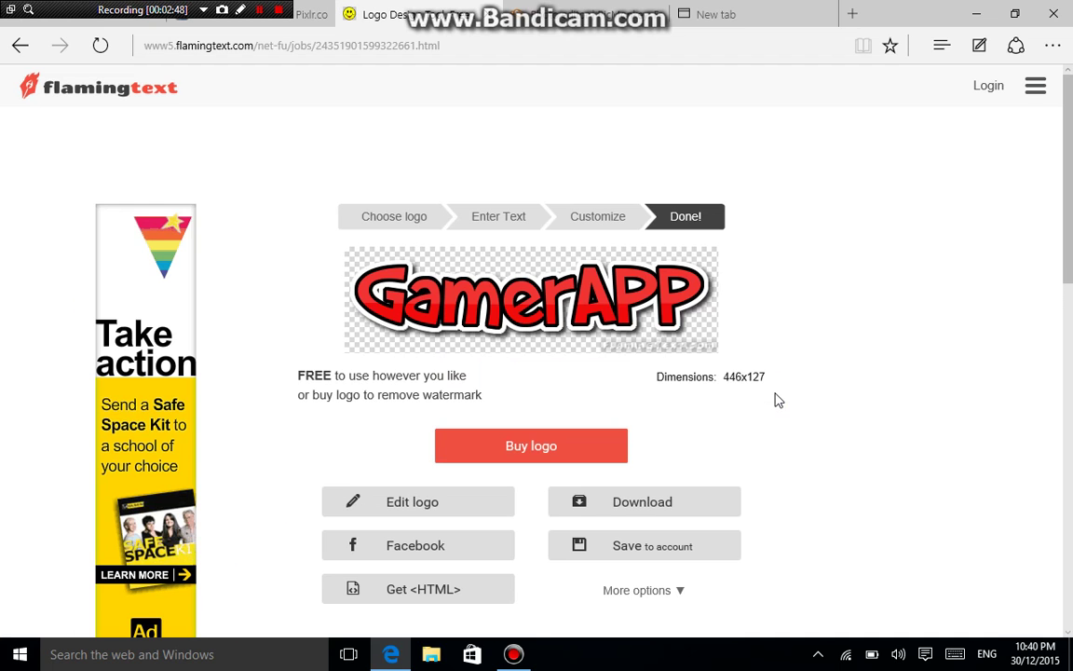
{"action": "left_click", "coordinate": [1014, 13]}
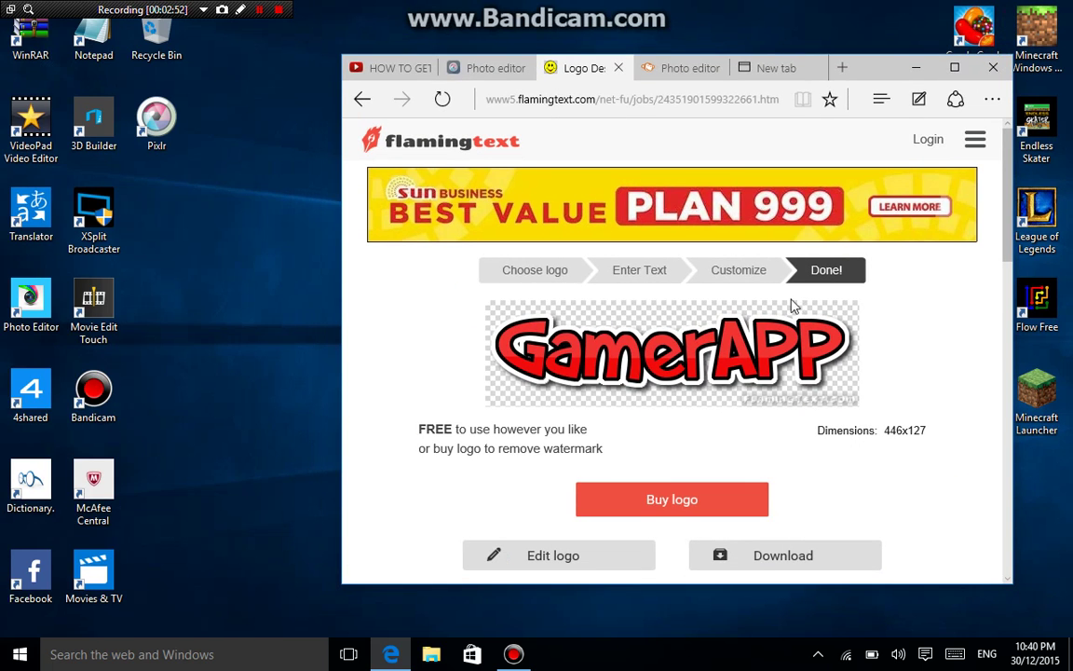
{"action": "left_click_drag", "start_coordinate": [726, 345], "coordinate": [301, 310]}
{"action": "scroll", "coordinate": [731, 394], "scroll_direction": "down", "scroll_amount": 2}
{"action": "left_click", "coordinate": [800, 437]}
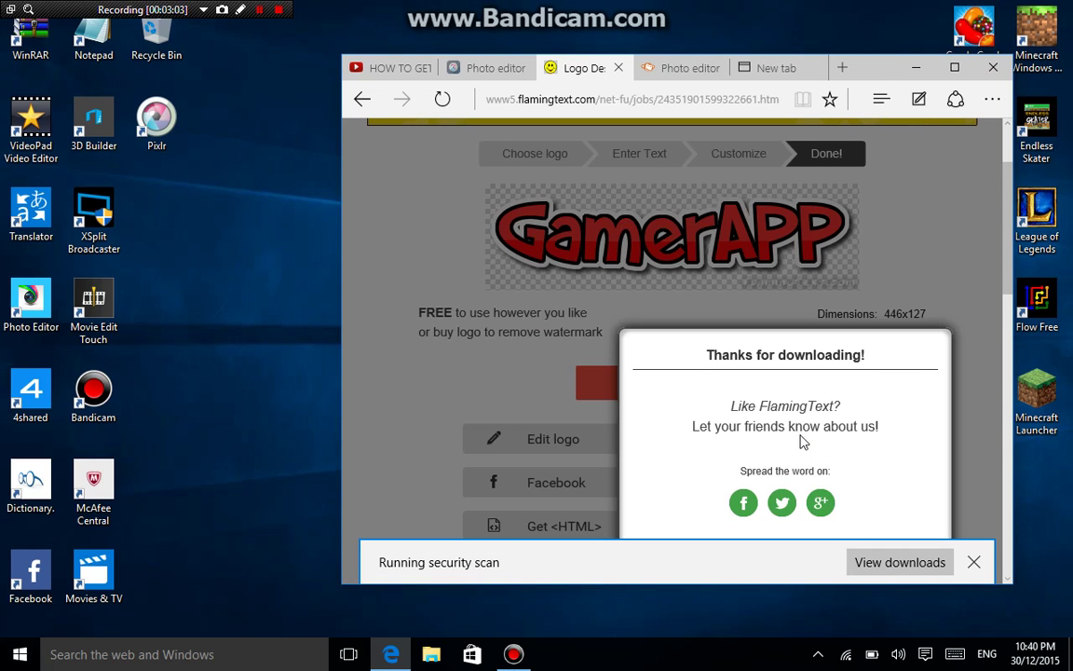
{"action": "left_click", "coordinate": [977, 557]}
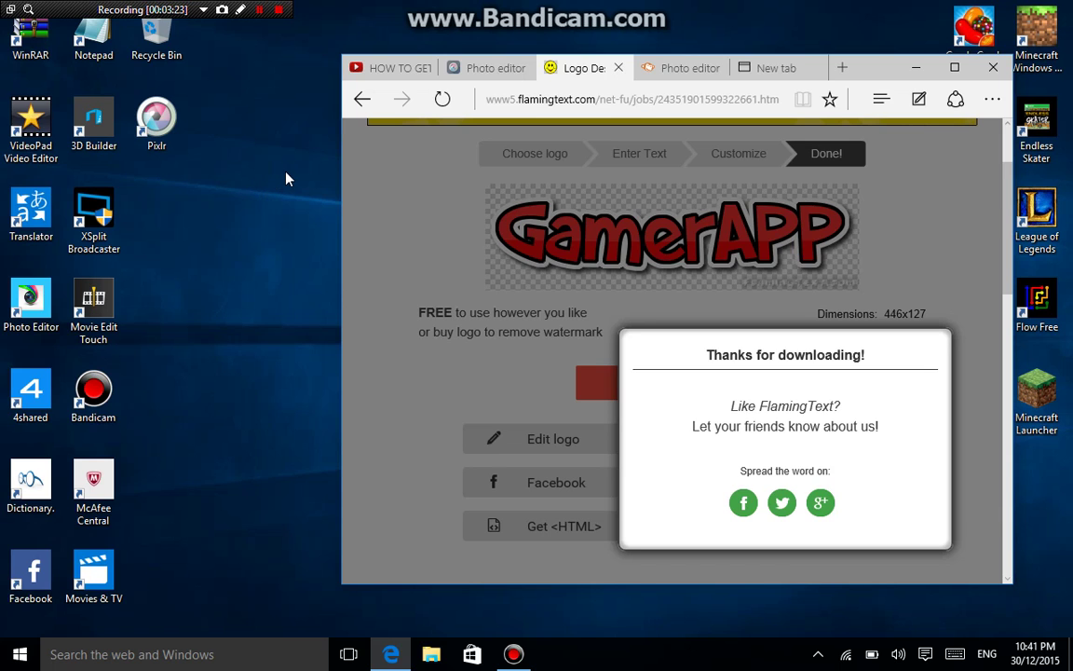
{"action": "left_click", "coordinate": [680, 73]}
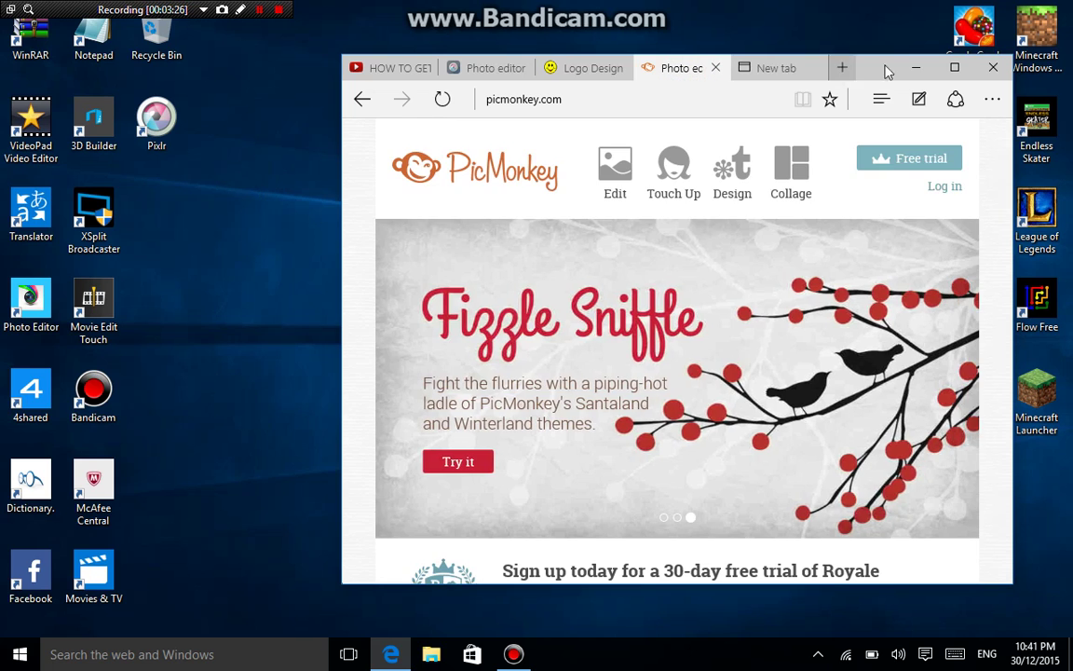
{"action": "left_click", "coordinate": [952, 65]}
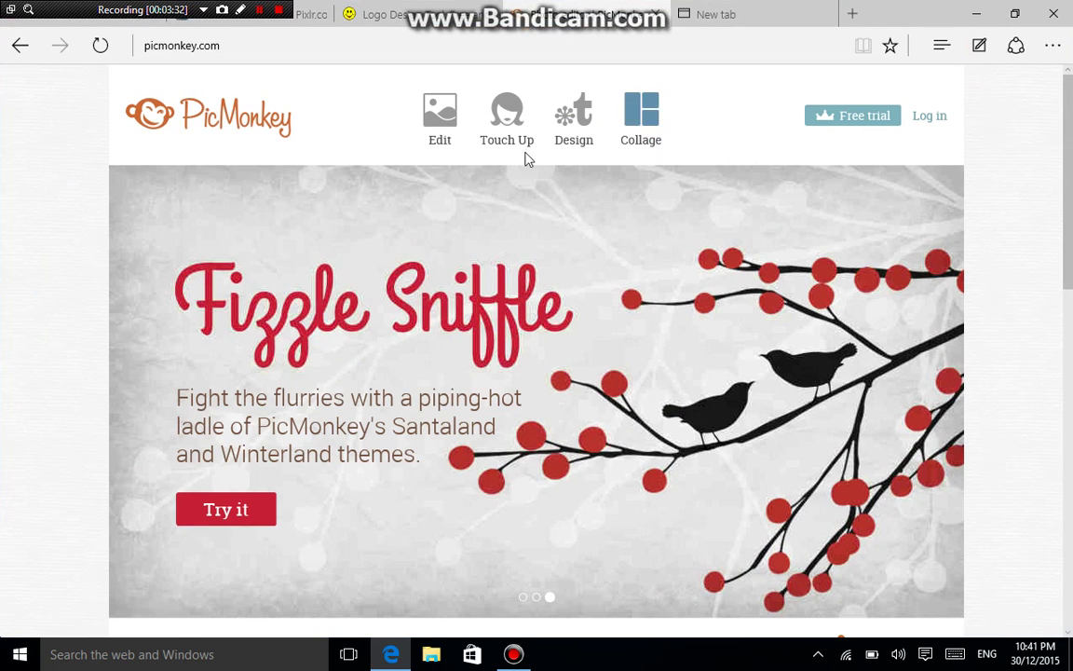
{"action": "left_click", "coordinate": [435, 137]}
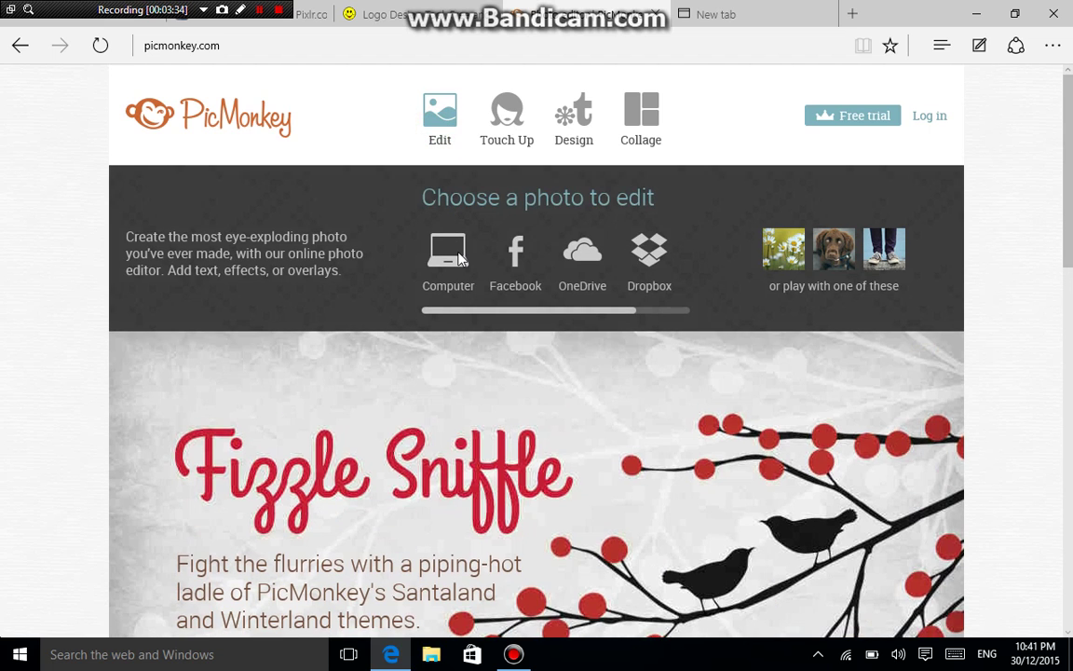
{"action": "left_click", "coordinate": [456, 255]}
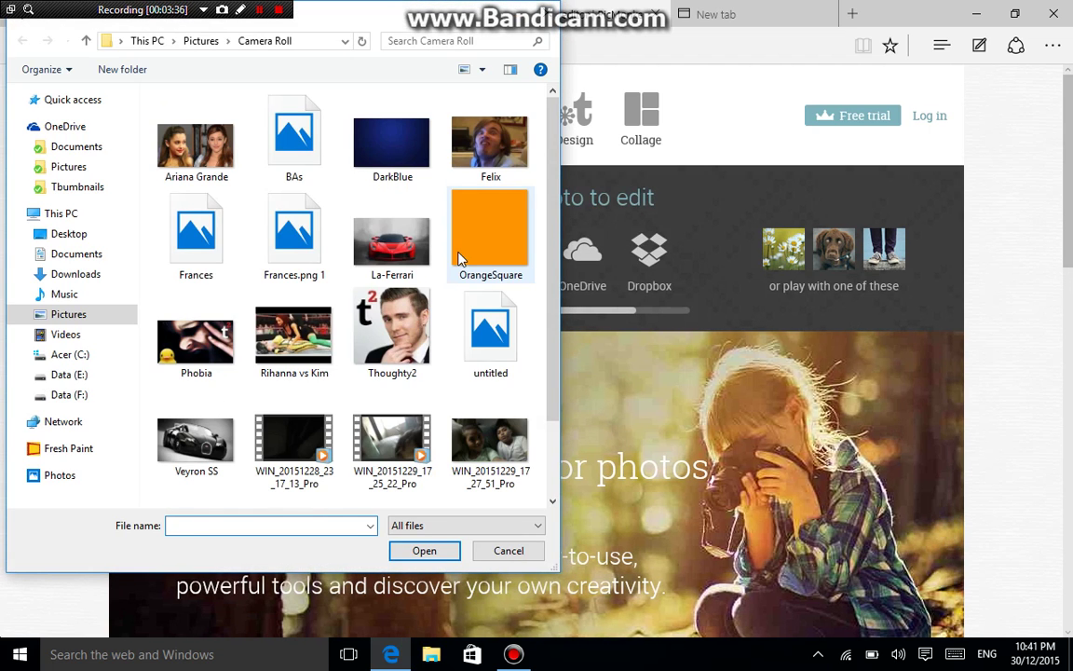
{"action": "scroll", "coordinate": [265, 180], "scroll_direction": "down", "scroll_amount": 1}
{"action": "scroll", "coordinate": [269, 180], "scroll_direction": "up", "scroll_amount": 1}
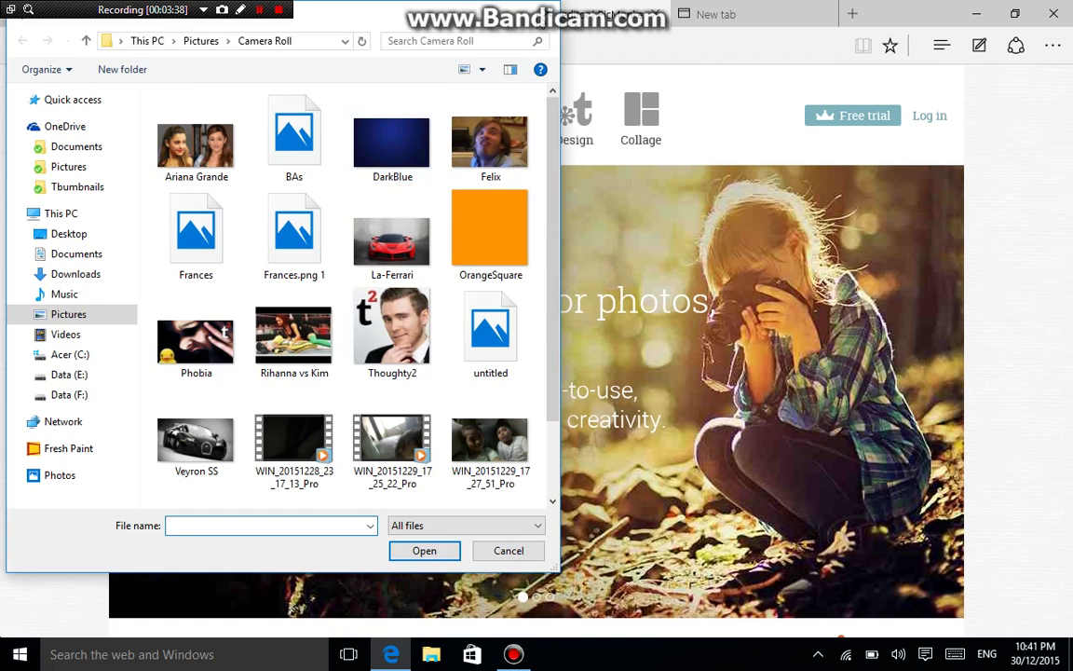
{"action": "key", "text": "Escape"}
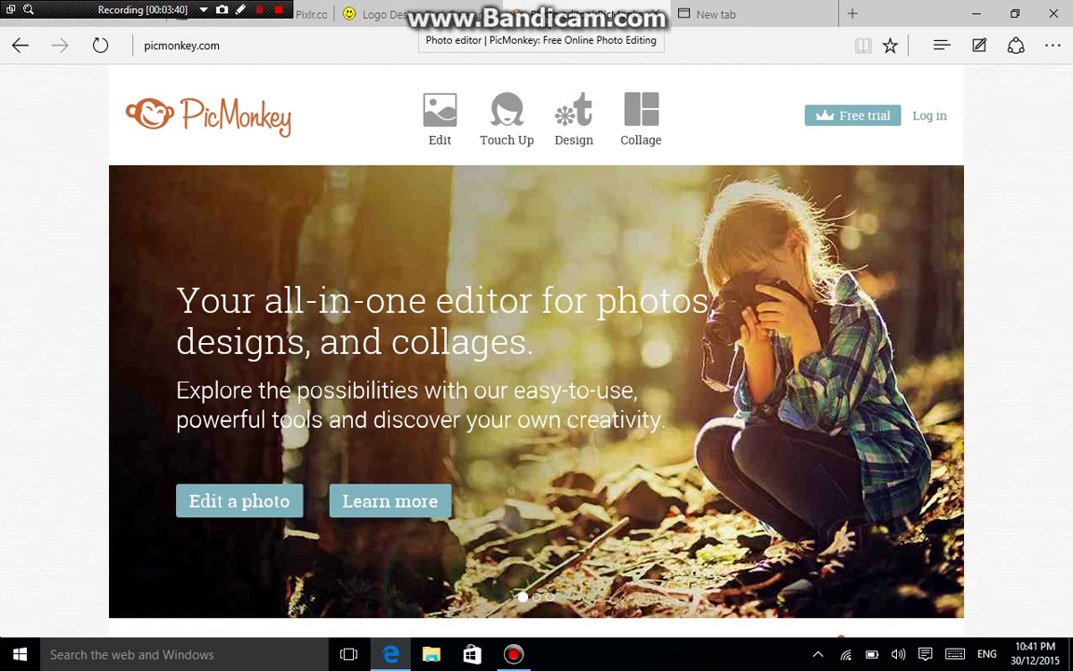
Search the web for blue in the new browser tab to find background images.
{"action": "left_click", "coordinate": [724, 13]}
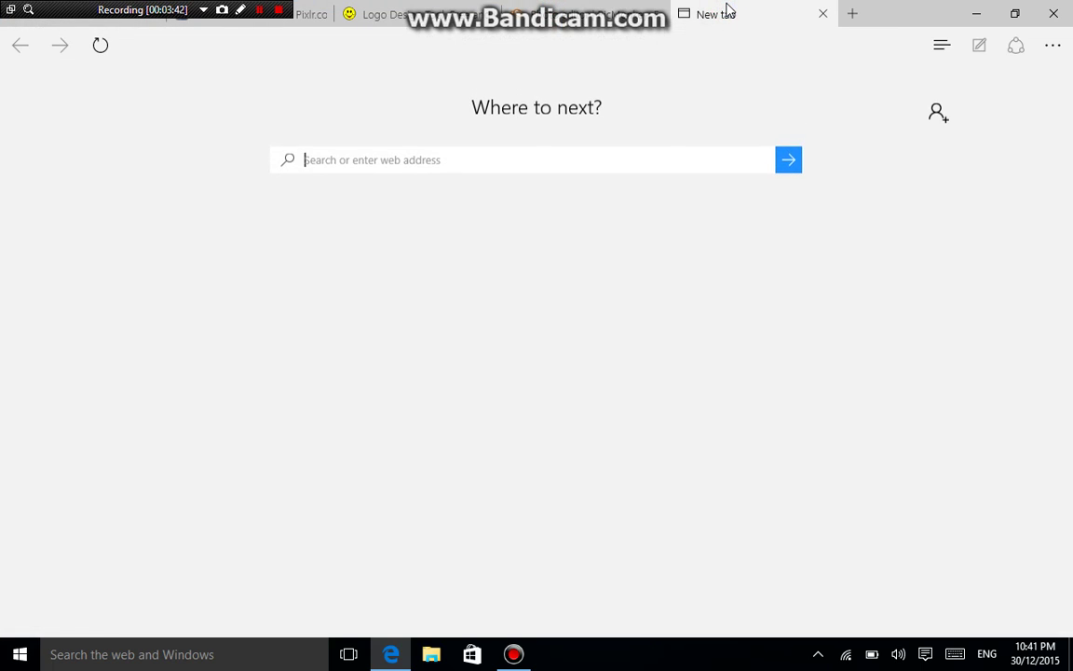
{"action": "left_click", "coordinate": [430, 154]}
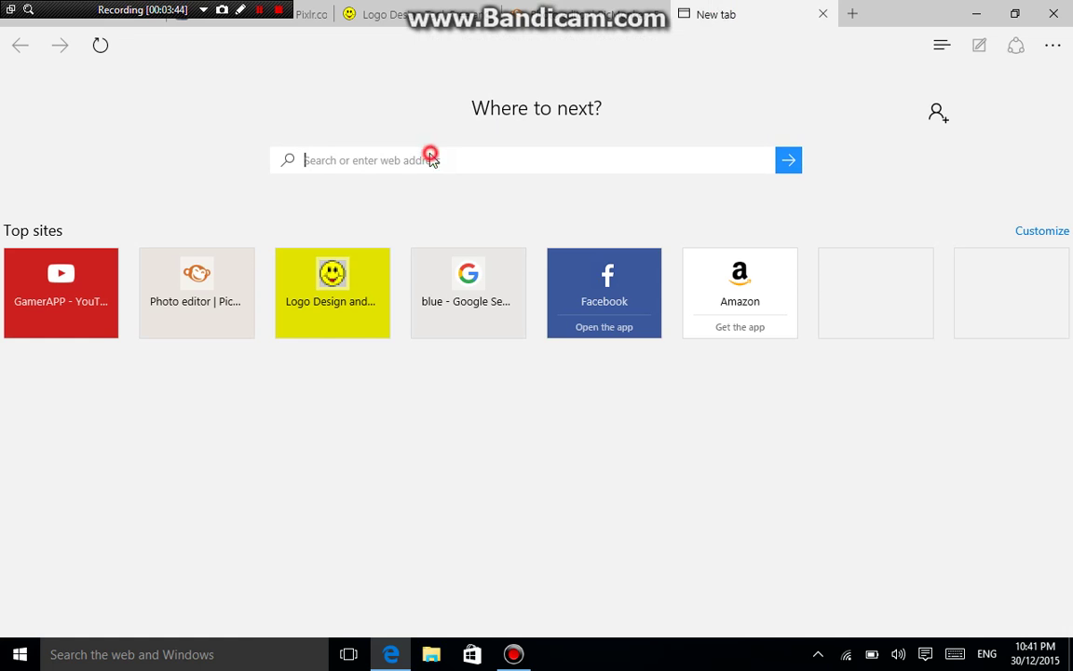
{"action": "type", "text": "blue"}
{"action": "key", "text": "Return"}
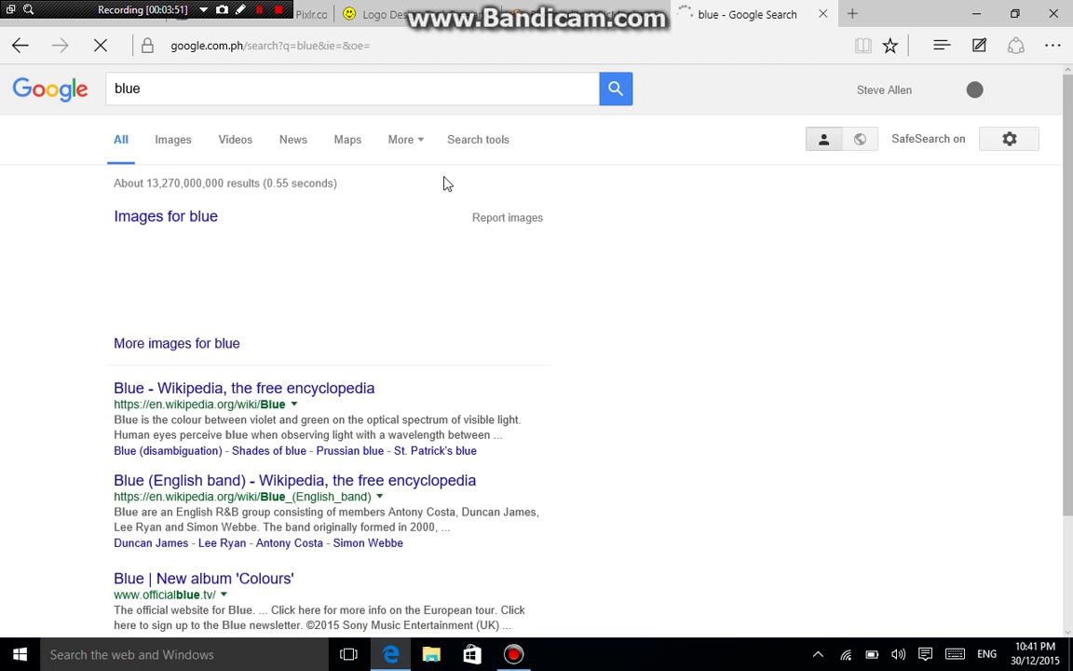
{"action": "left_click", "coordinate": [1012, 28]}
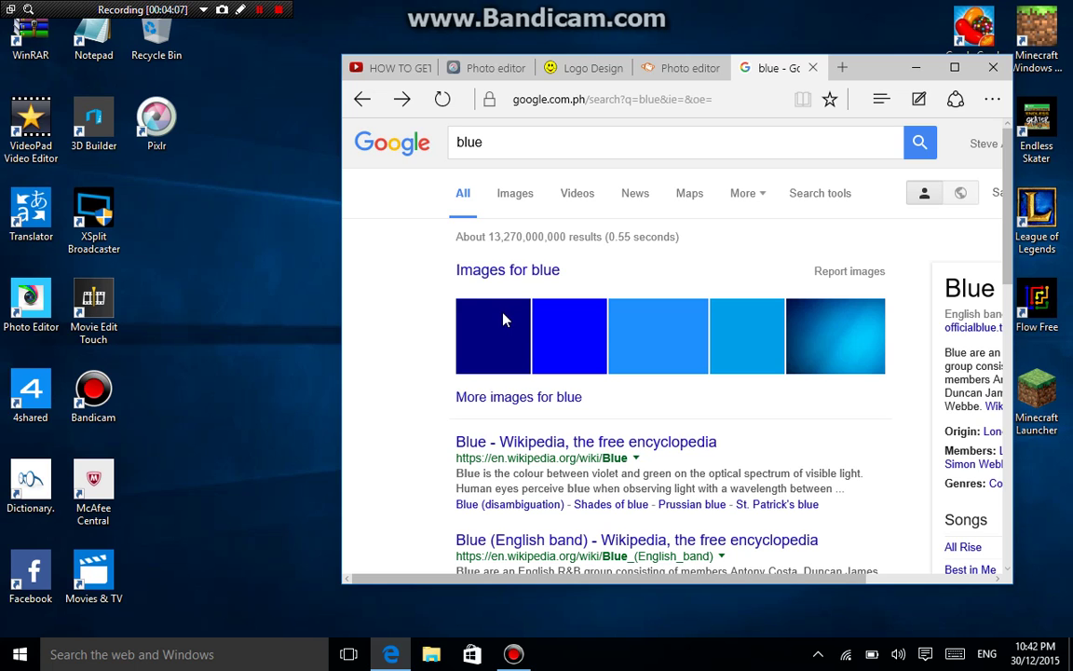
{"action": "left_click", "coordinate": [503, 322]}
{"action": "right_click", "coordinate": [503, 322]}
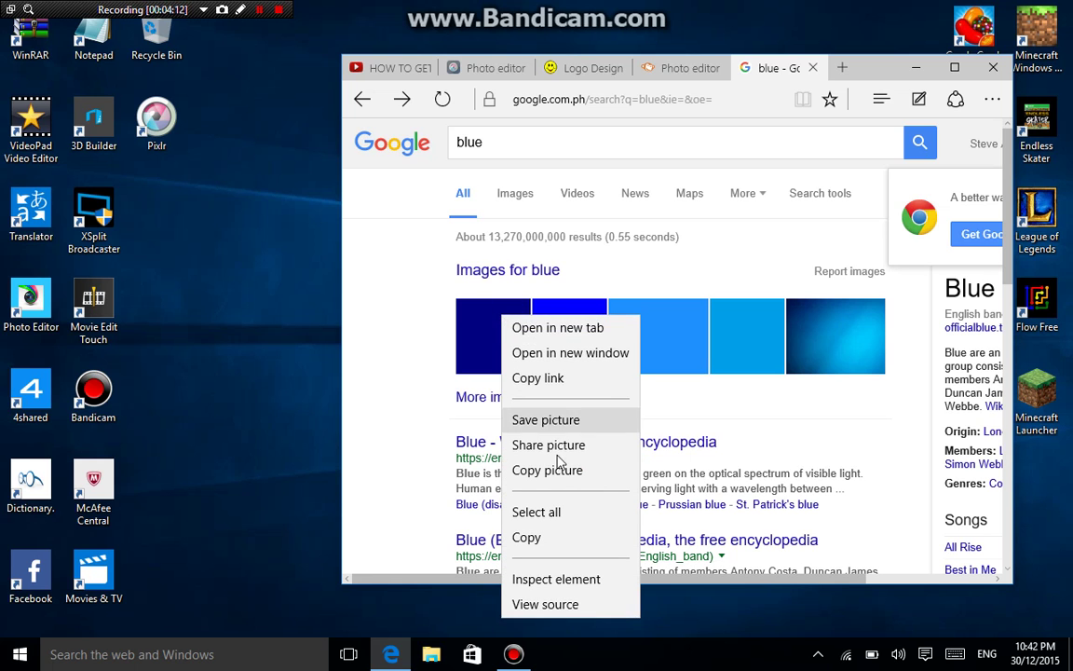
{"action": "left_click", "coordinate": [562, 427]}
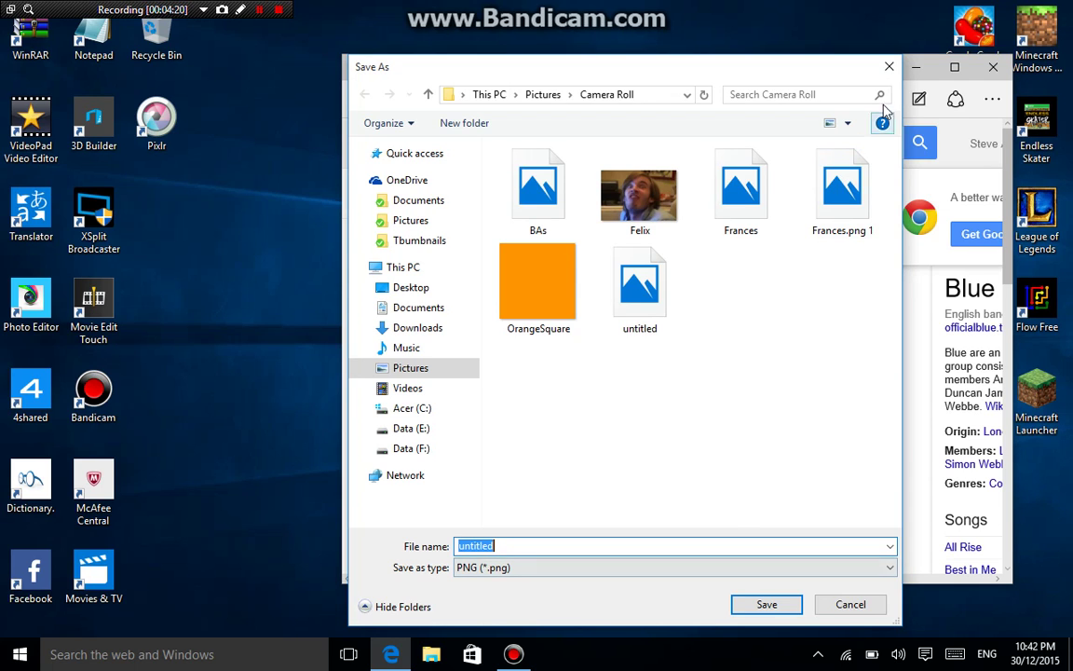
{"action": "left_click", "coordinate": [889, 68]}
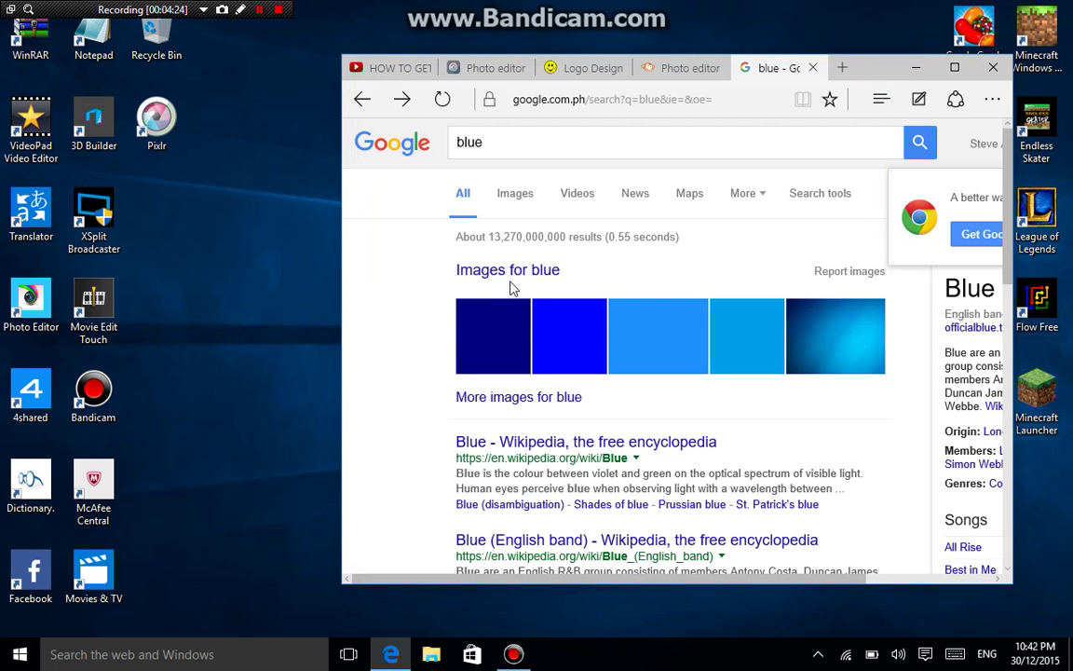
Open the DarkBlue picture from the computer's Camera Roll folder in the PicMonkey photo editor and maximize the browser window.
{"action": "left_click", "coordinate": [678, 68]}
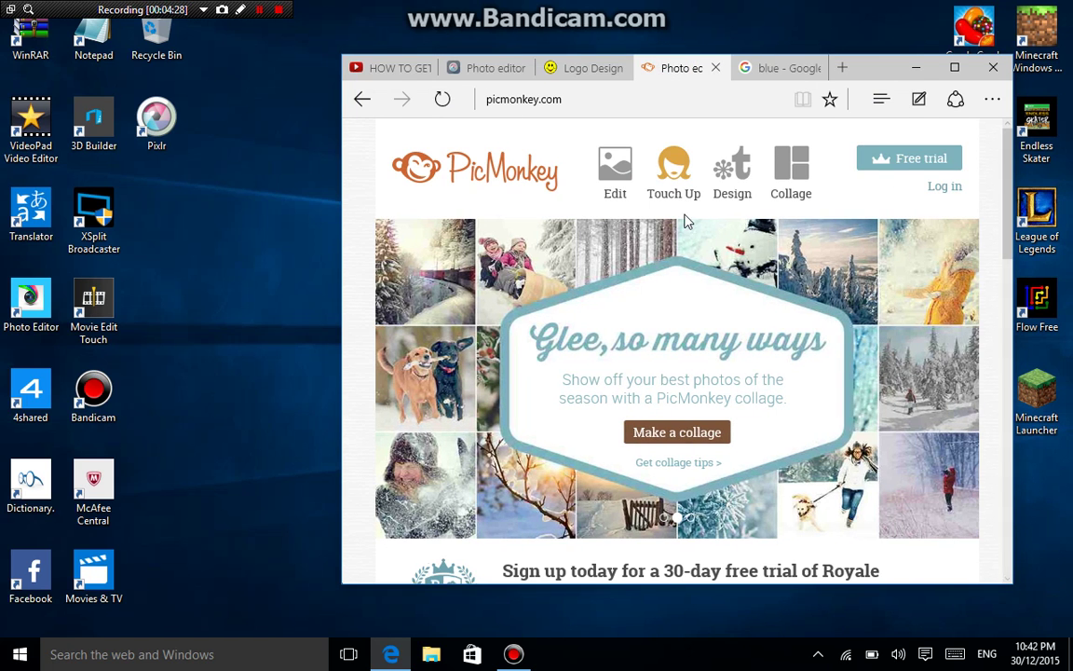
{"action": "left_click", "coordinate": [612, 177]}
{"action": "left_click", "coordinate": [401, 303]}
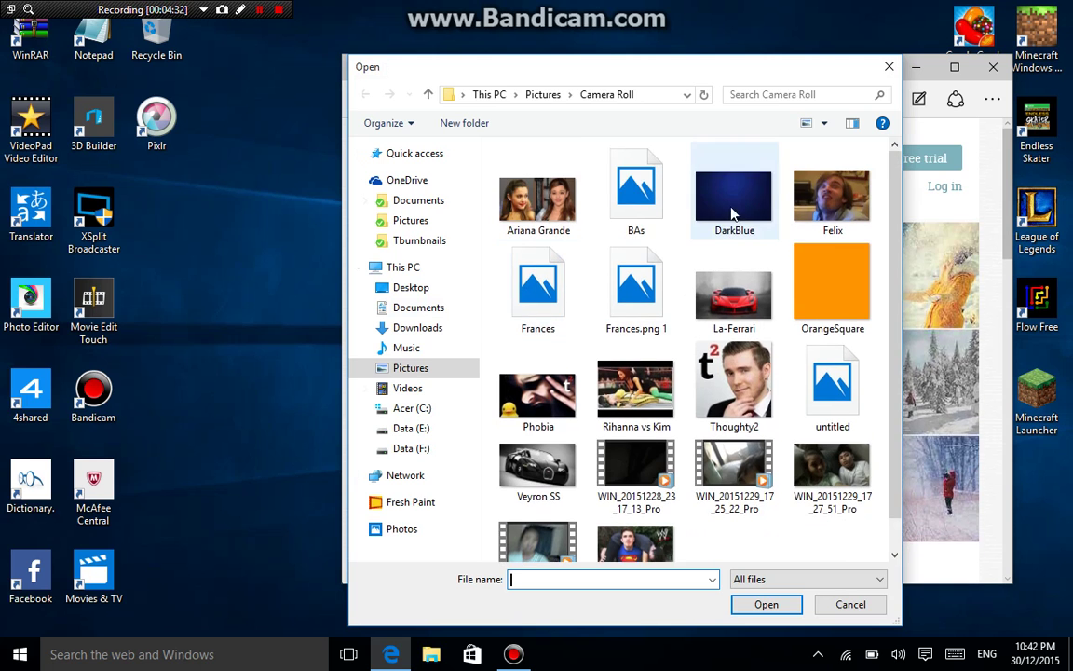
{"action": "left_click", "coordinate": [765, 170]}
{"action": "left_click", "coordinate": [766, 604]}
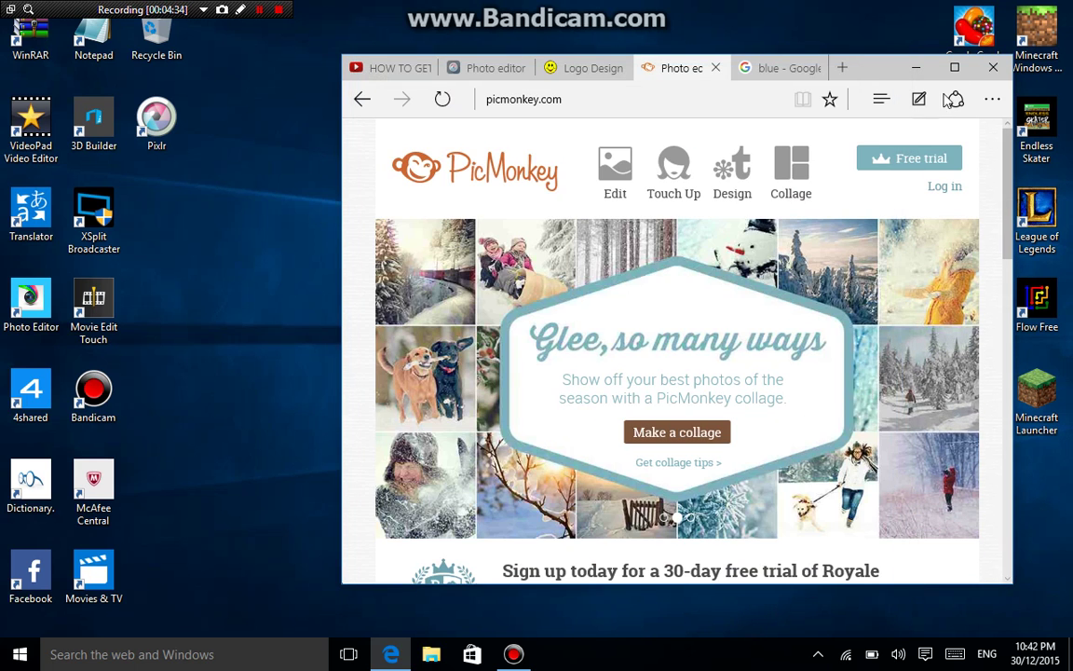
{"action": "left_click", "coordinate": [955, 67]}
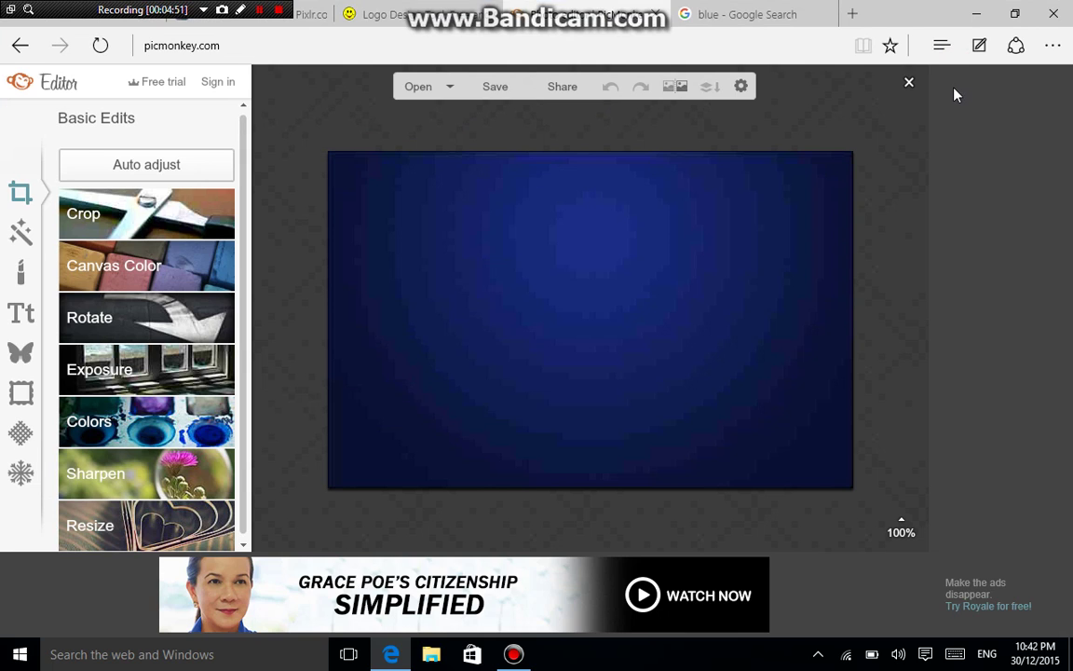
Crop the dark blue background using a preset proportion that gives 2560 x 1600, and open the save options.
{"action": "left_click", "coordinate": [155, 224]}
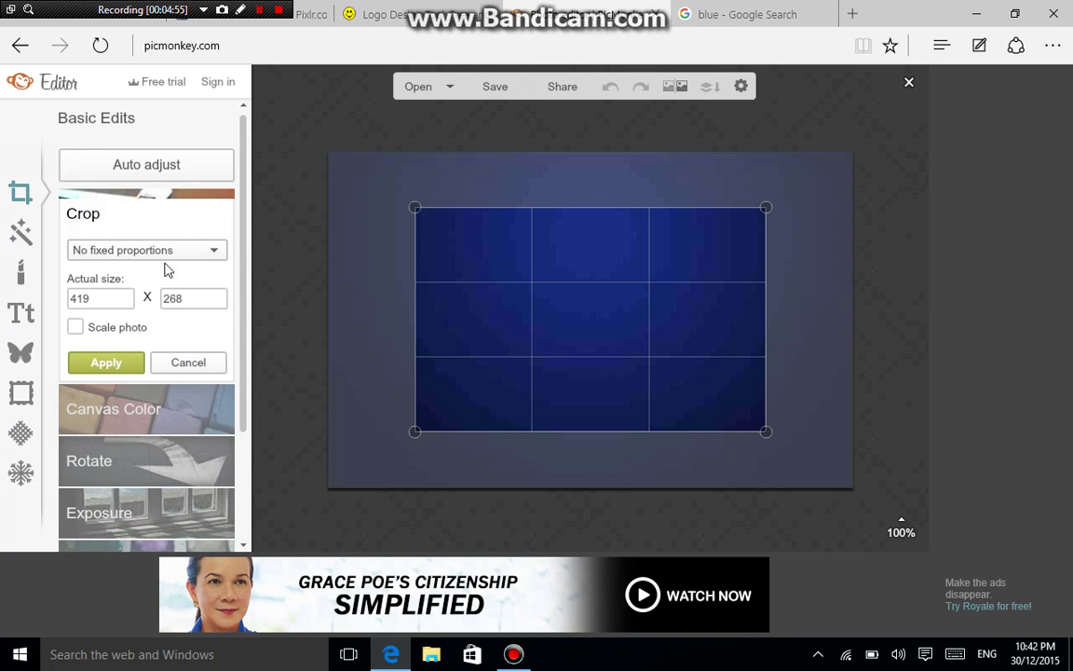
{"action": "left_click", "coordinate": [207, 251]}
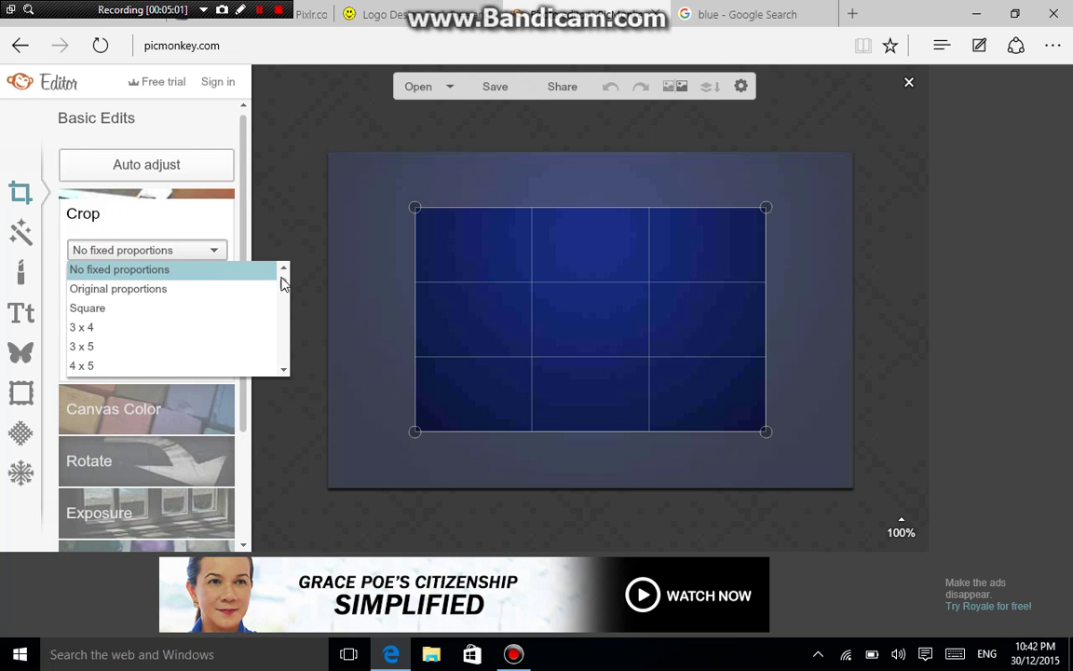
{"action": "left_click_drag", "start_coordinate": [283, 276], "coordinate": [239, 329]}
{"action": "left_click", "coordinate": [201, 313]}
{"action": "left_click", "coordinate": [98, 362]}
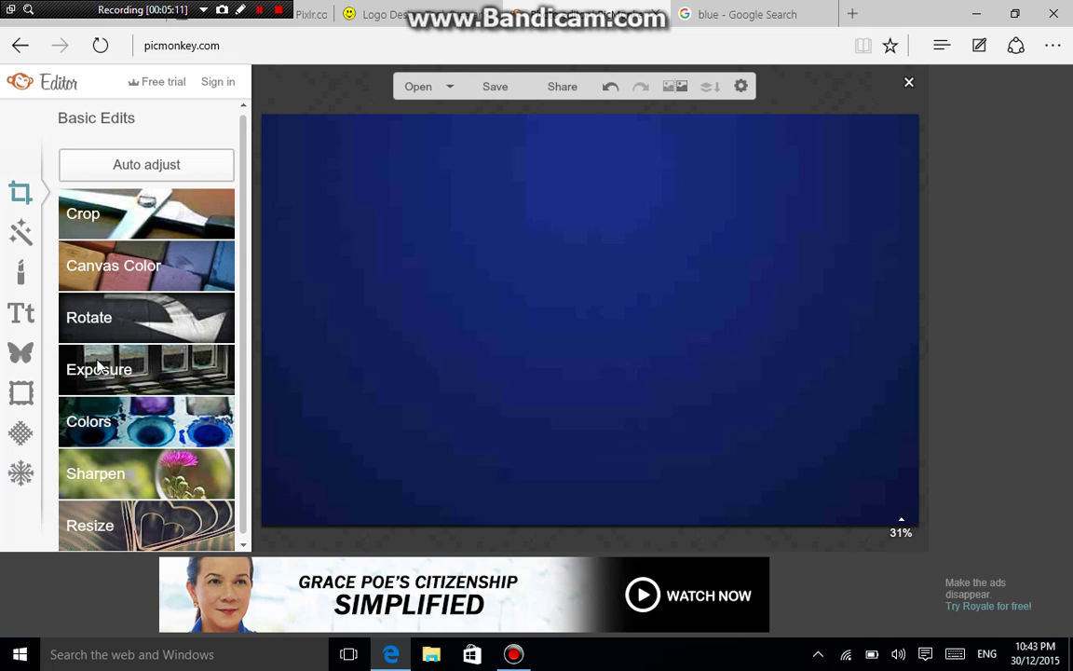
{"action": "left_click", "coordinate": [492, 84]}
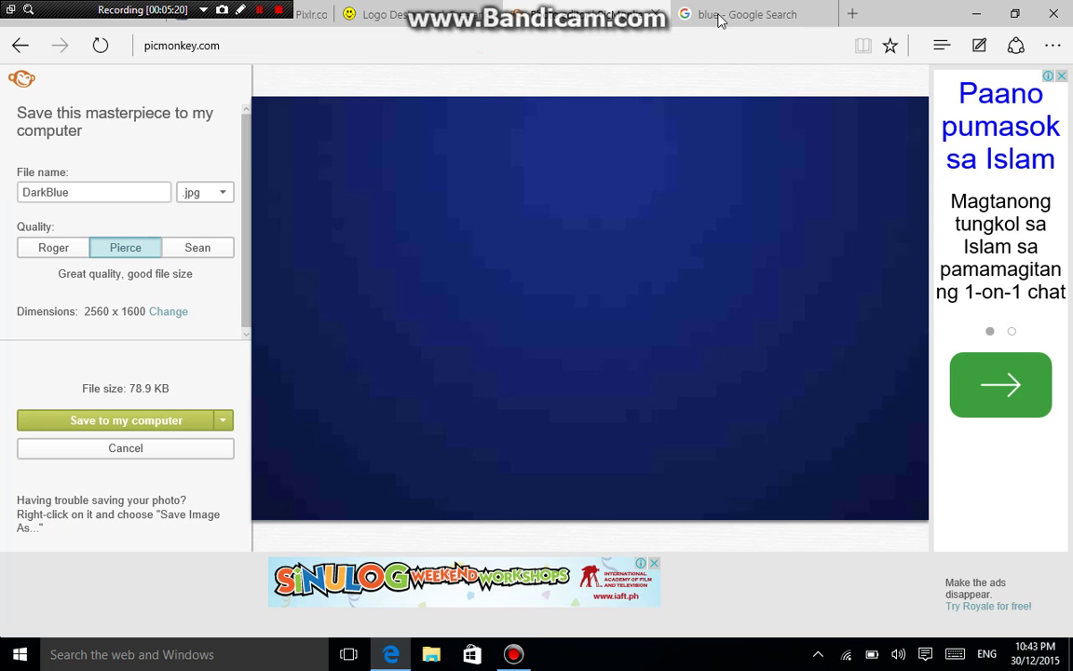
Search Google for facebook icon in the tab with the earlier blue search.
{"action": "left_click", "coordinate": [750, 14]}
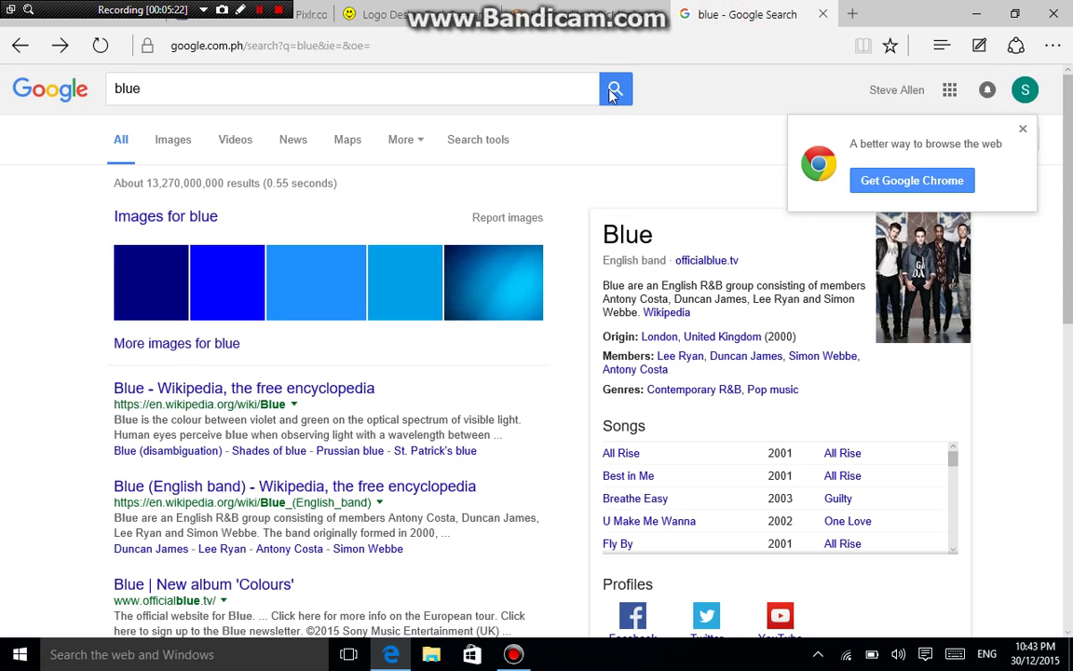
{"action": "left_click", "coordinate": [389, 88]}
{"action": "key", "text": "BackSpace"}
{"action": "key", "text": "BackSpace"}
{"action": "key", "text": "BackSpace"}
{"action": "key", "text": "BackSpace"}
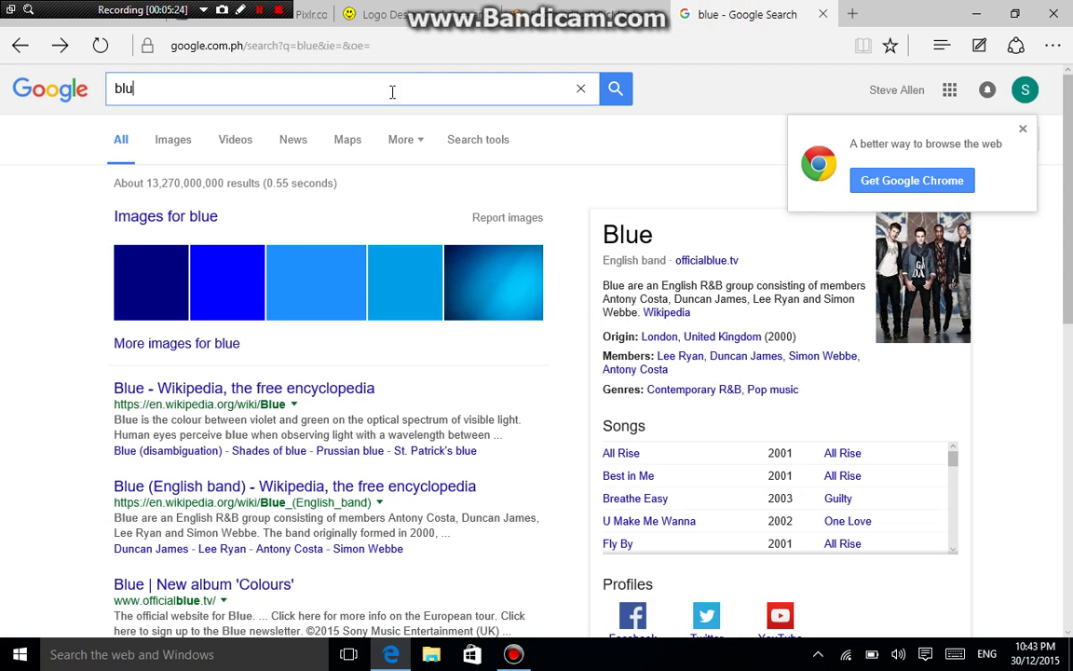
{"action": "type", "text": "facebo"}
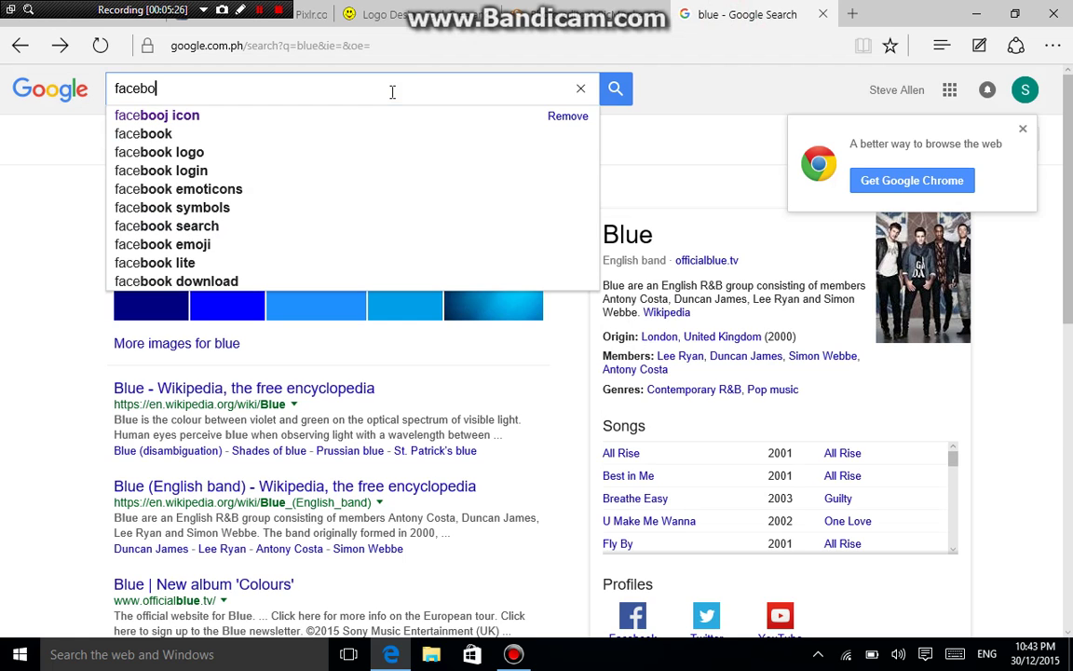
{"action": "type", "text": "ok icon"}
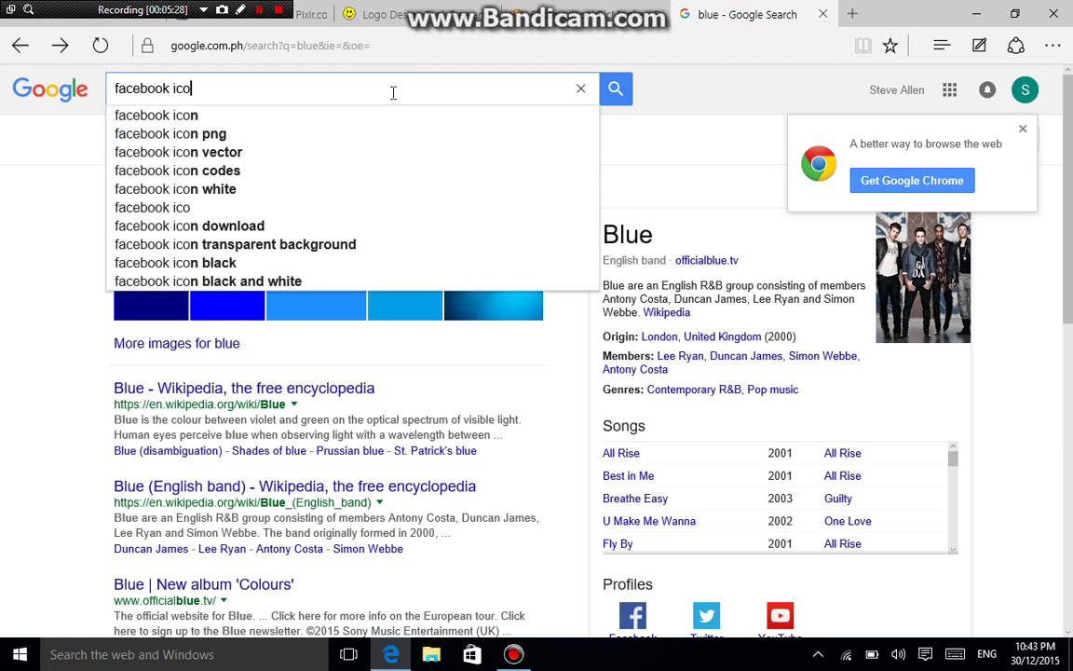
{"action": "key", "text": "Return"}
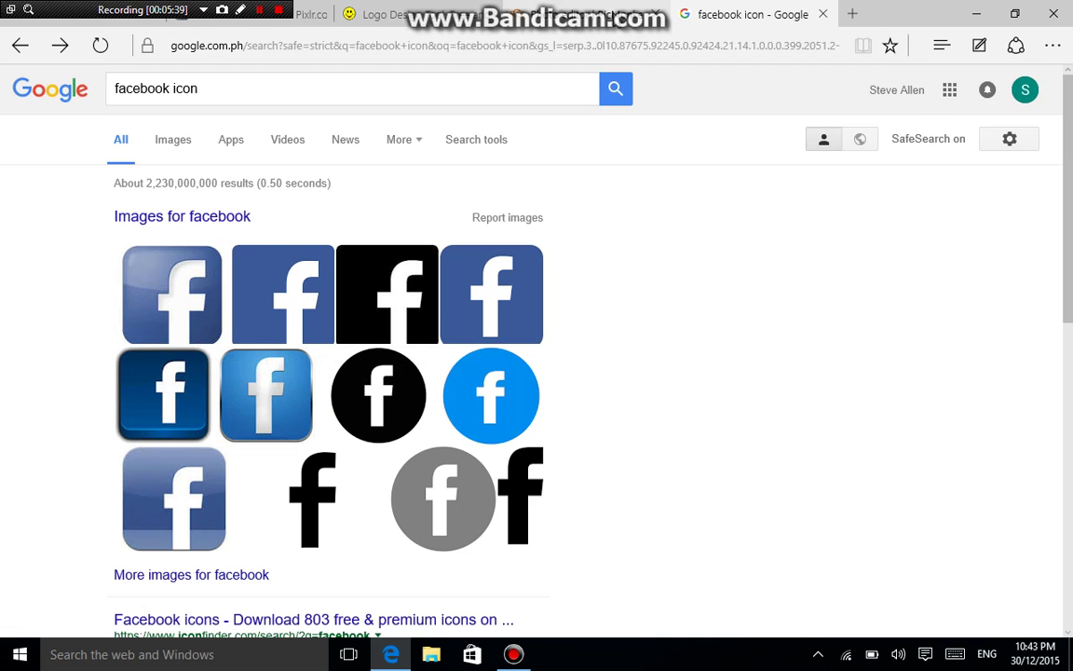
Look through the Icons folder inside OneDrive's Tbumbnails folder in File Explorer, and close the window.
{"action": "left_click", "coordinate": [976, 13]}
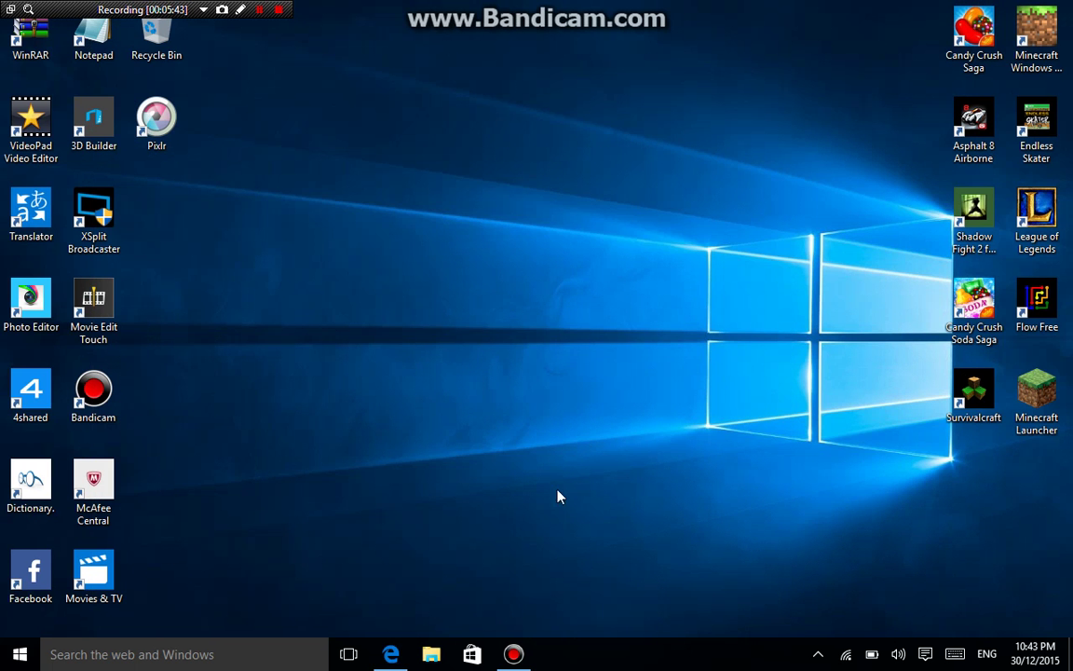
{"action": "left_click", "coordinate": [430, 654]}
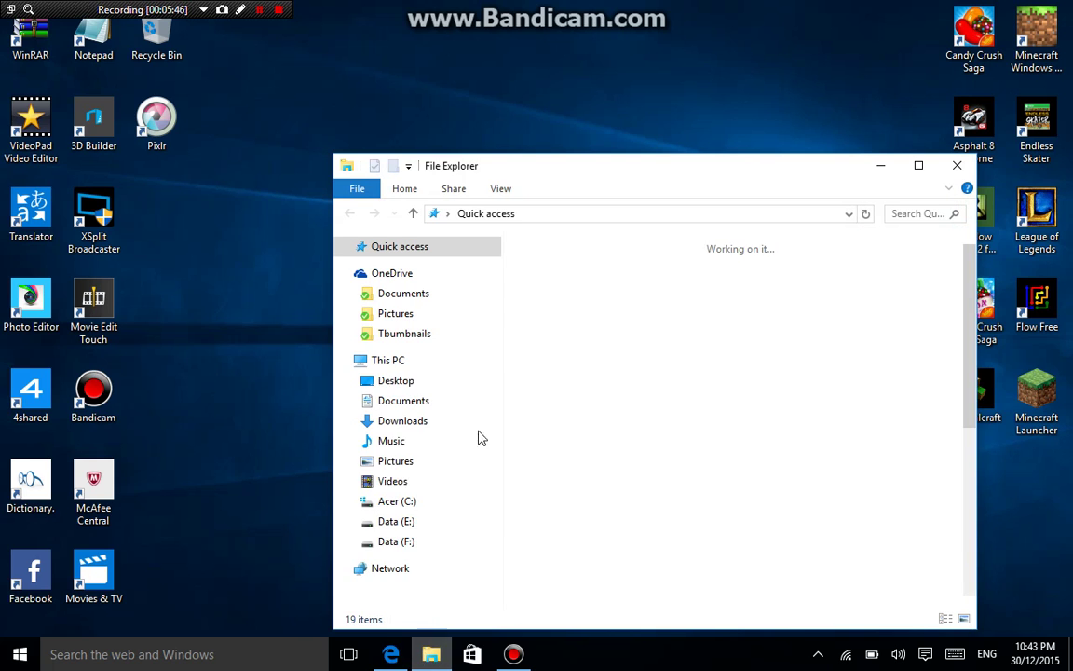
{"action": "left_click", "coordinate": [432, 335]}
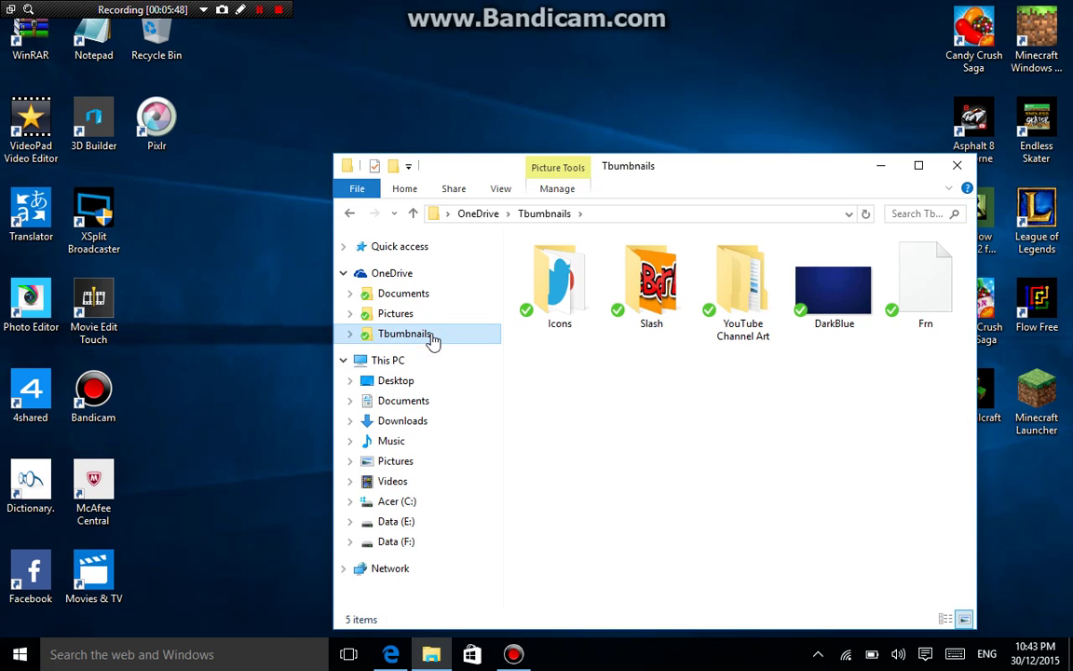
{"action": "left_click", "coordinate": [592, 310]}
{"action": "double_click", "coordinate": [593, 309]}
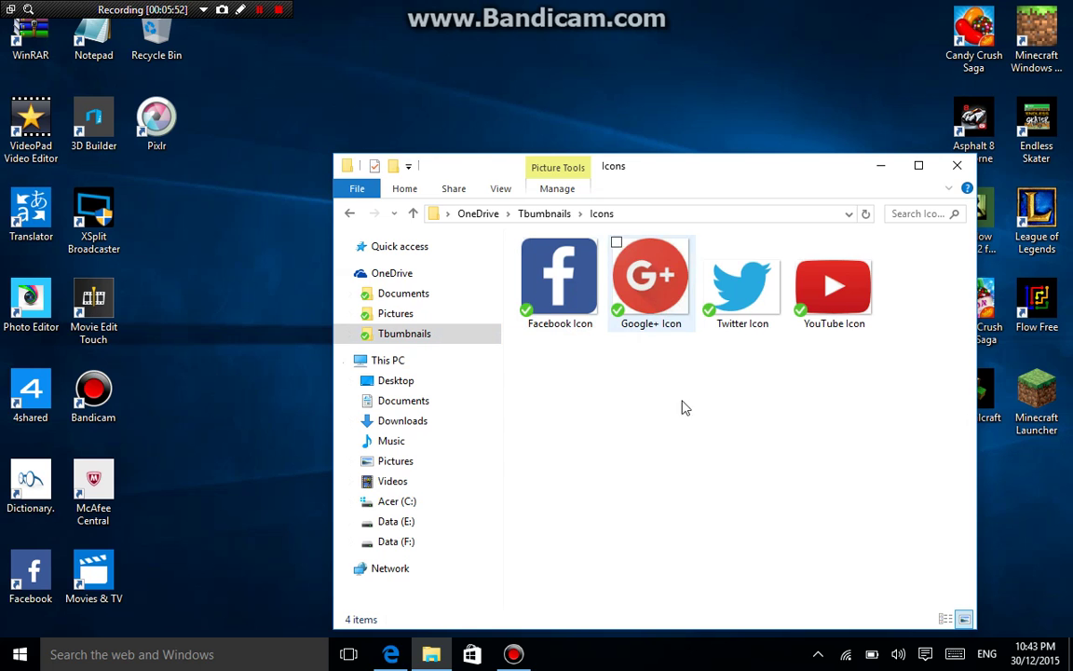
{"action": "left_click", "coordinate": [957, 165]}
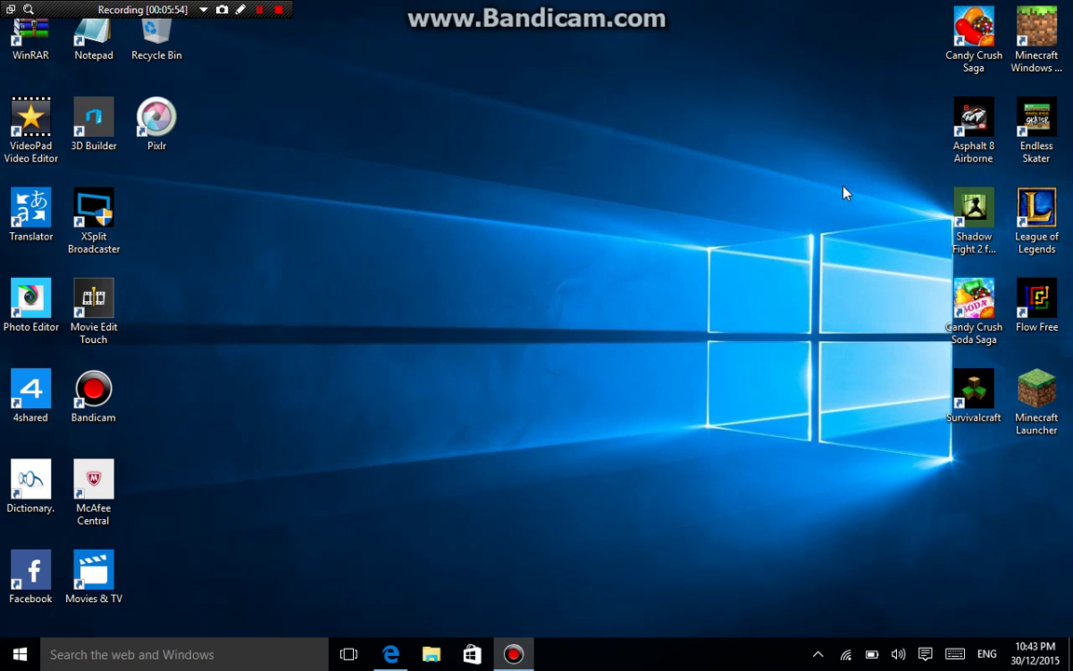
Switch back to PicMonkey and start saving the cropped background to the computer.
{"action": "left_click", "coordinate": [391, 654]}
{"action": "left_click", "coordinate": [592, 14]}
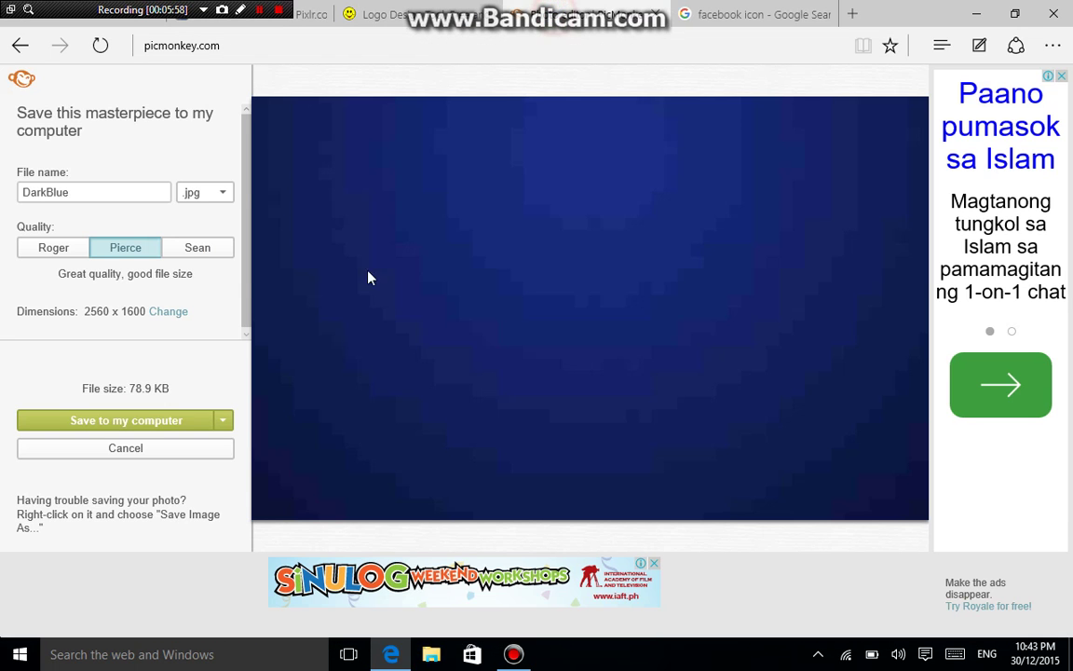
{"action": "left_click", "coordinate": [138, 424]}
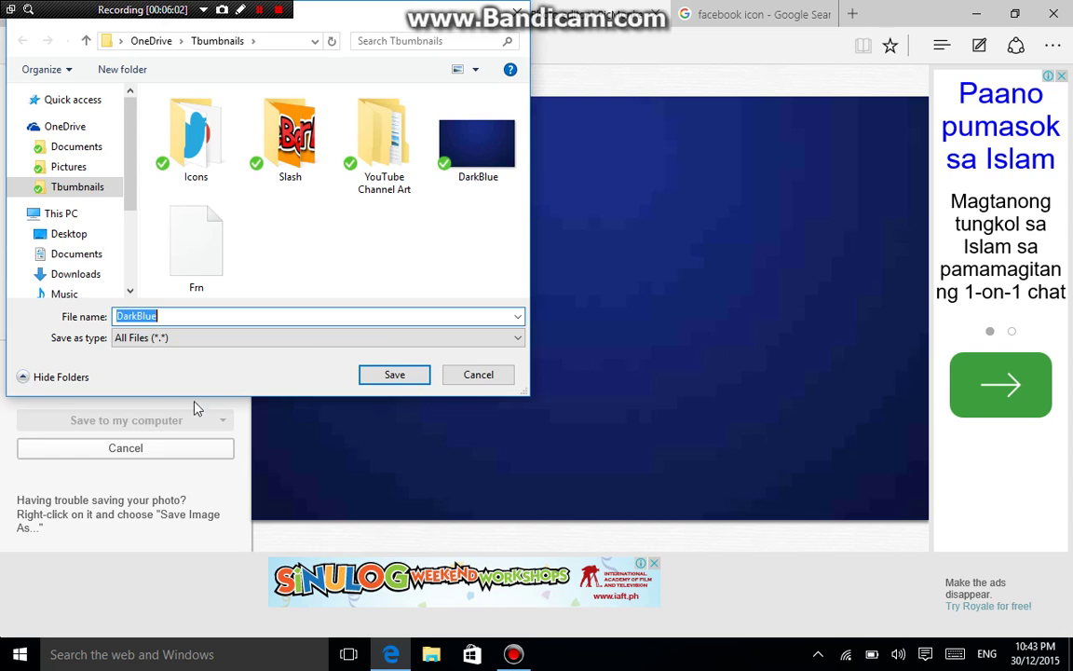
{"action": "key", "text": "BackSpace"}
{"action": "type", "text": "Frn"}
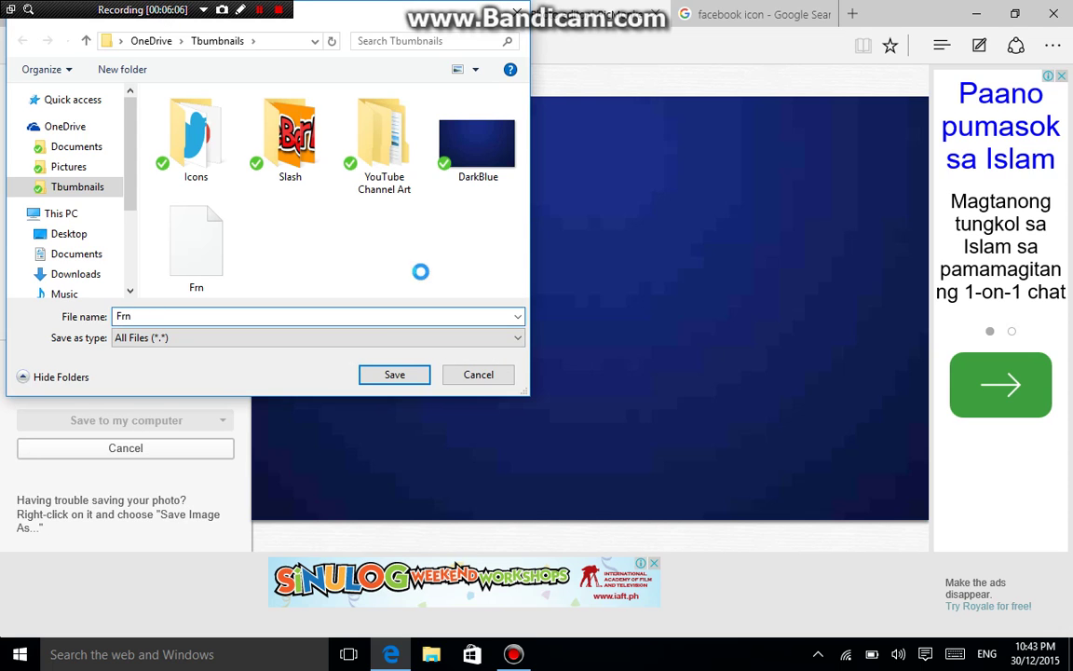
{"action": "key", "text": "Return"}
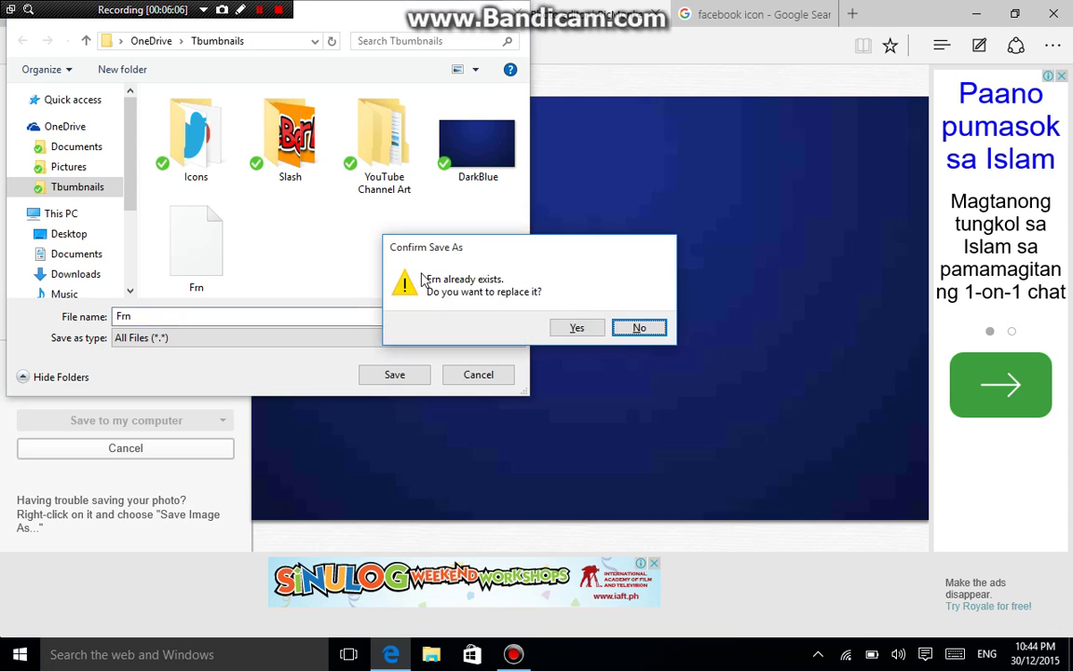
{"action": "left_click", "coordinate": [639, 329]}
Save the background in the Tbumbnails folder under the file name 42.
{"action": "left_click", "coordinate": [222, 318]}
{"action": "key", "text": "BackSpace"}
{"action": "key", "text": "BackSpace"}
{"action": "key", "text": "BackSpace"}
{"action": "type", "text": "42"}
{"action": "left_click", "coordinate": [416, 373]}
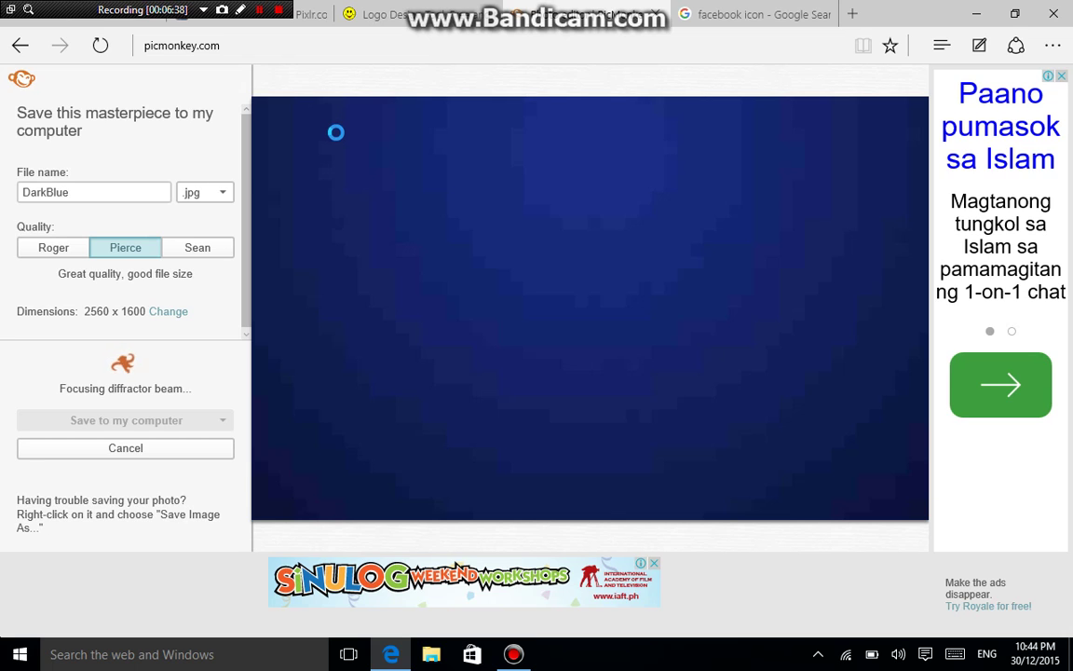
Switch to the Pixlr desktop program, dismiss its start screen and leave full-screen mode.
{"action": "left_click", "coordinate": [976, 13]}
{"action": "left_click", "coordinate": [166, 128]}
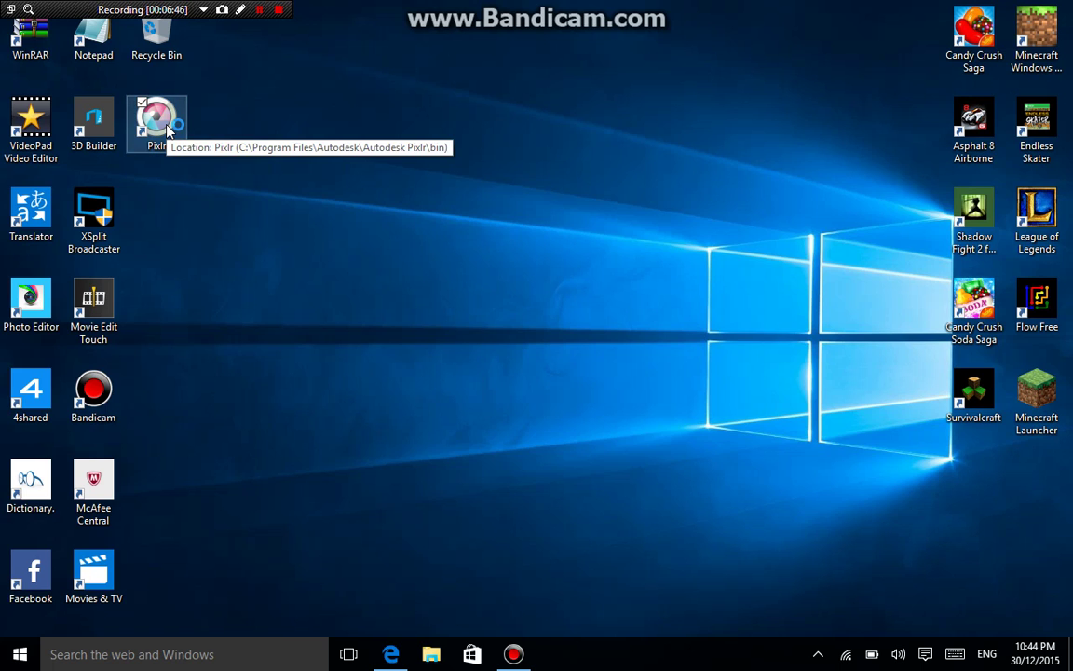
{"action": "double_click", "coordinate": [166, 128]}
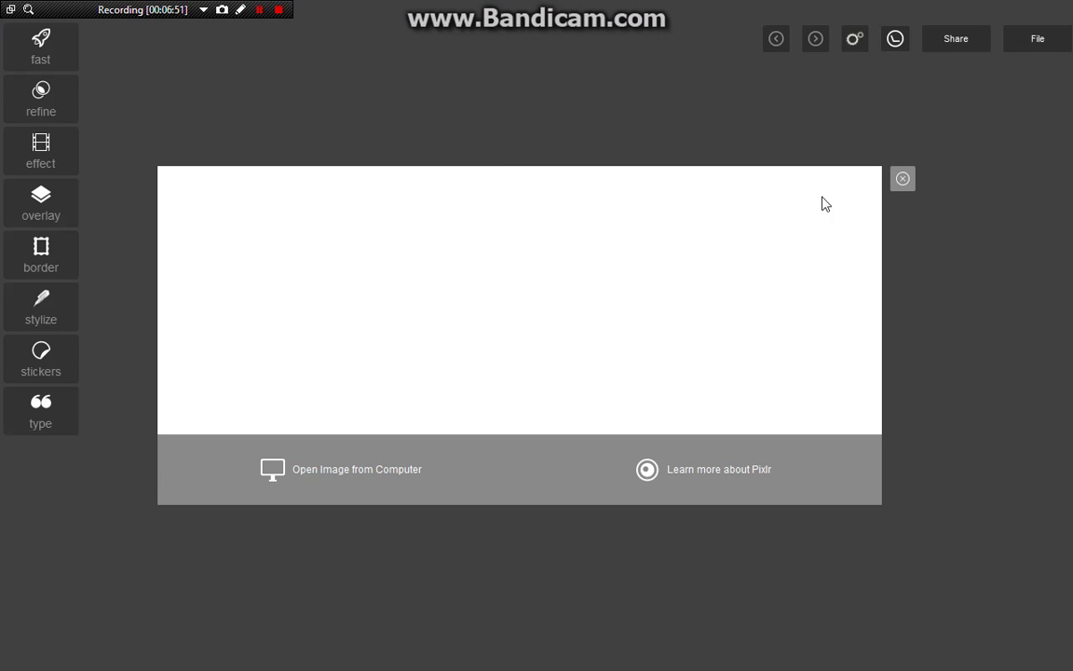
{"action": "left_click", "coordinate": [915, 182]}
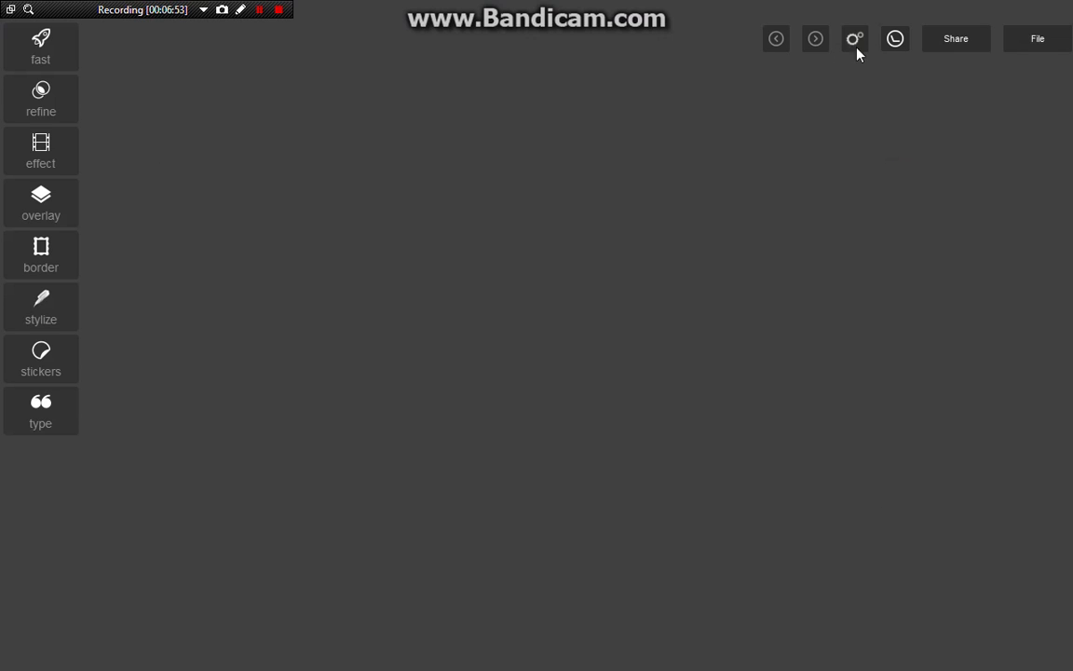
{"action": "left_click", "coordinate": [895, 38]}
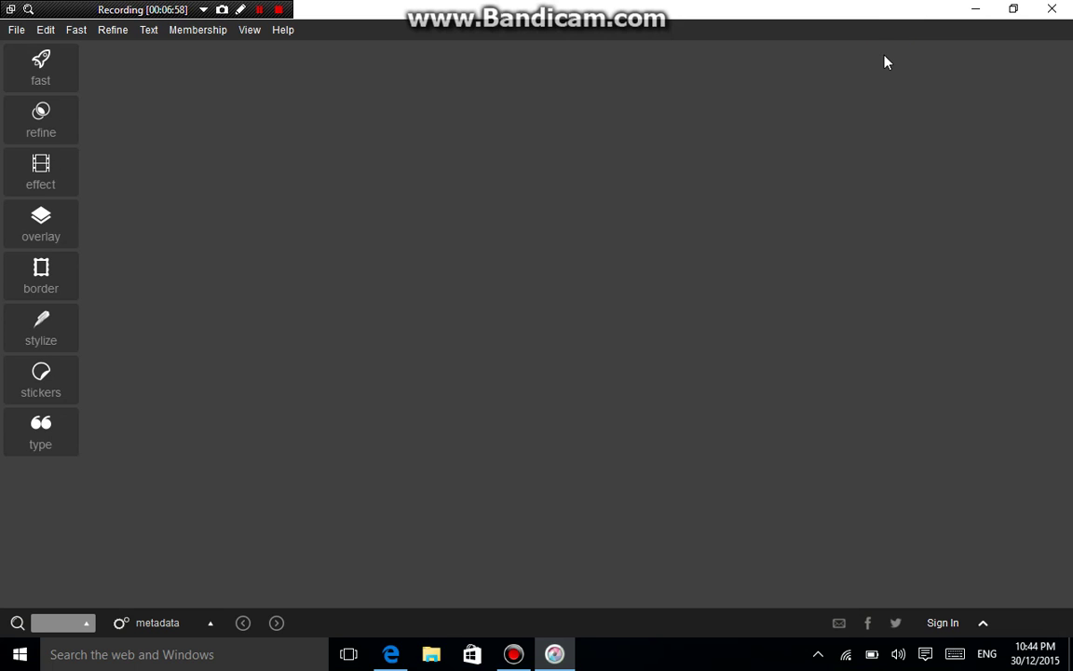
Open the DarkBlue picture from the Tbumbnails folder for editing.
{"action": "left_click", "coordinate": [17, 29]}
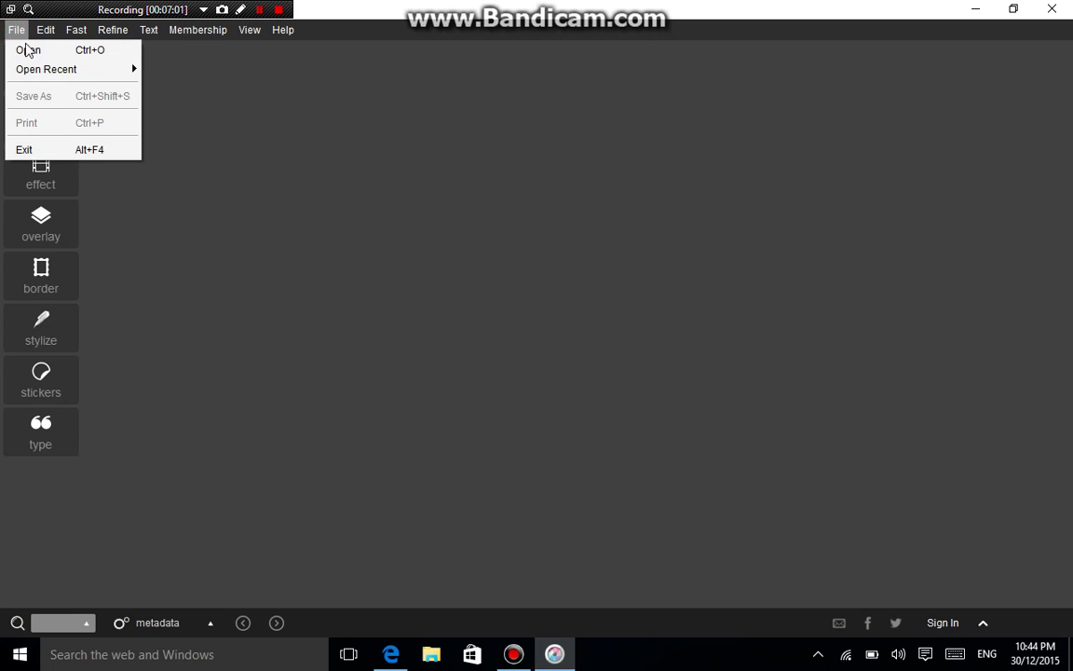
{"action": "left_click", "coordinate": [43, 53]}
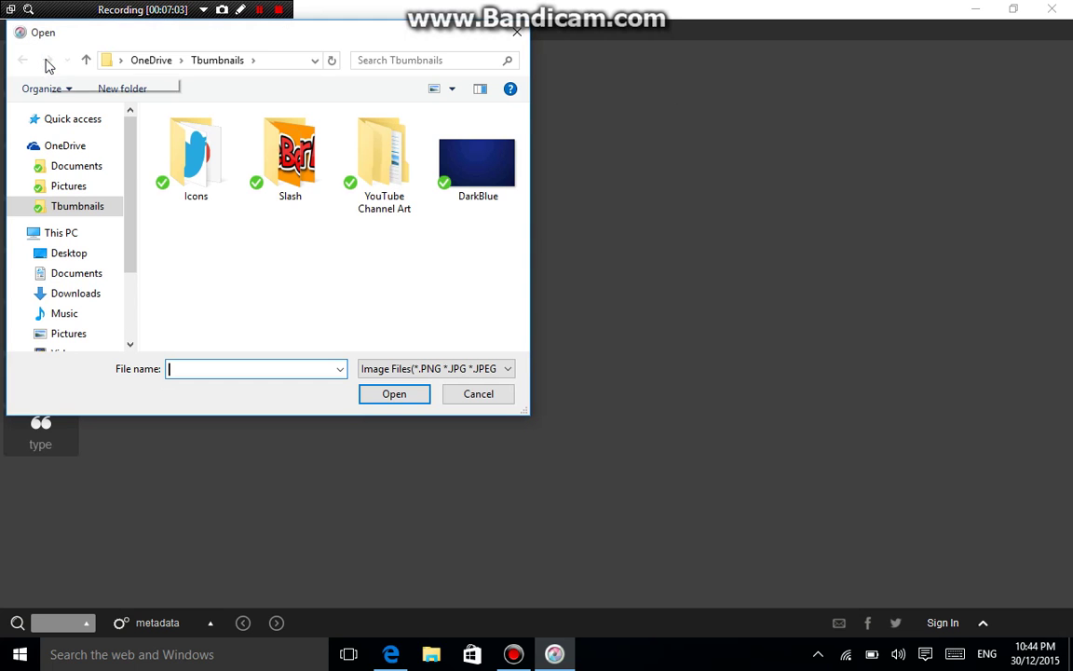
{"action": "left_click", "coordinate": [484, 177]}
{"action": "left_click", "coordinate": [396, 395]}
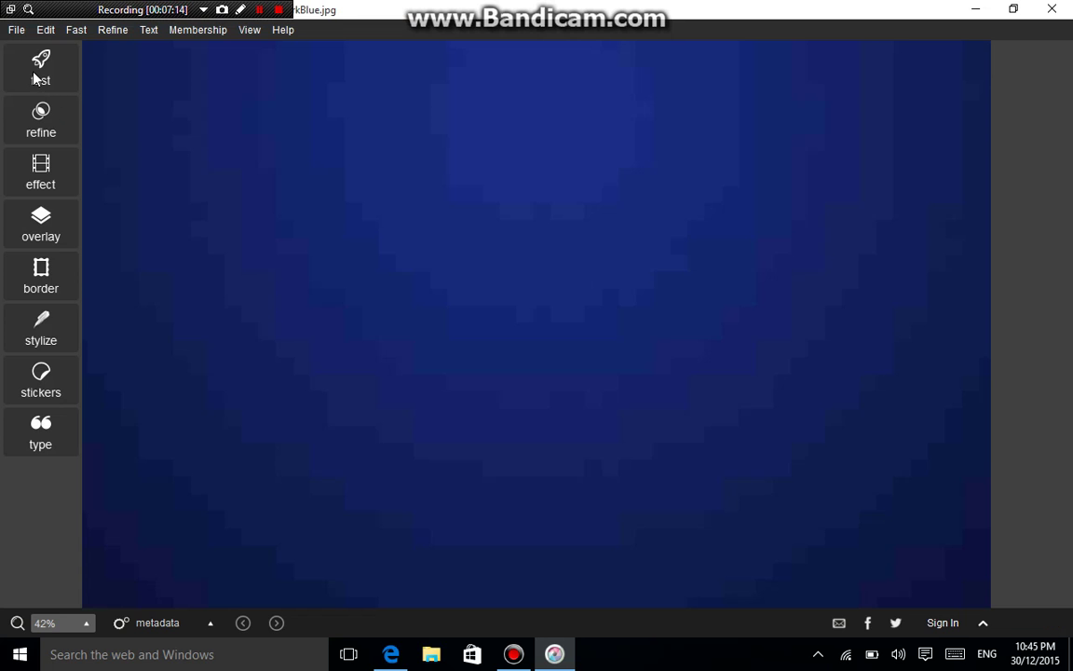
Add the GamerAPP logo coollogo_com-19611515 from Downloads over the background as a double exposure.
{"action": "mouse_move", "coordinate": [46, 131]}
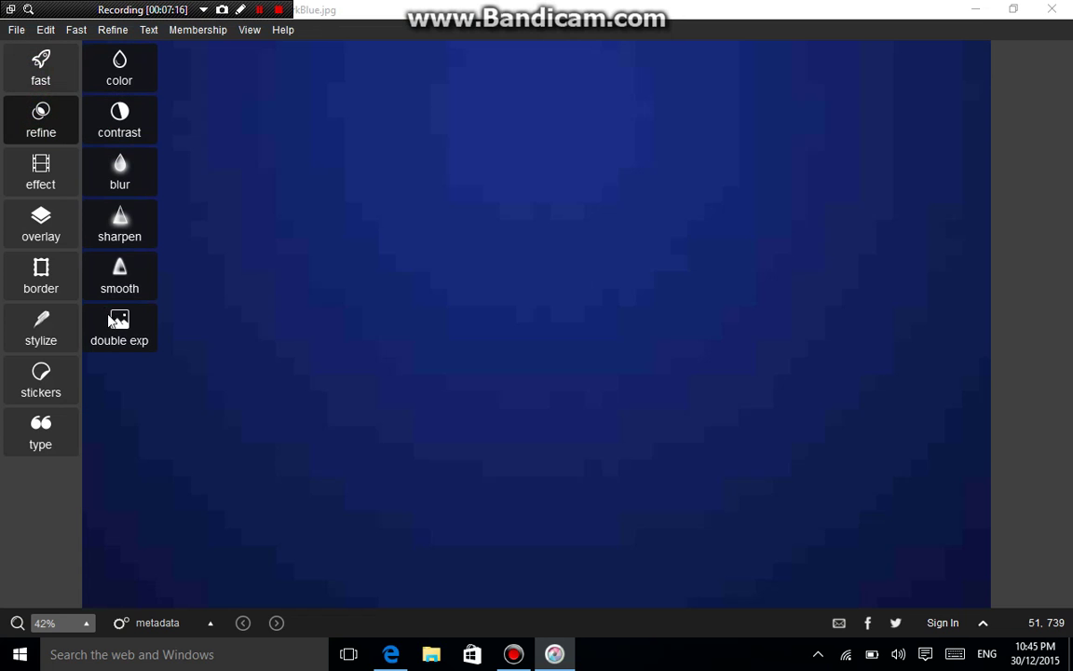
{"action": "left_click", "coordinate": [114, 324]}
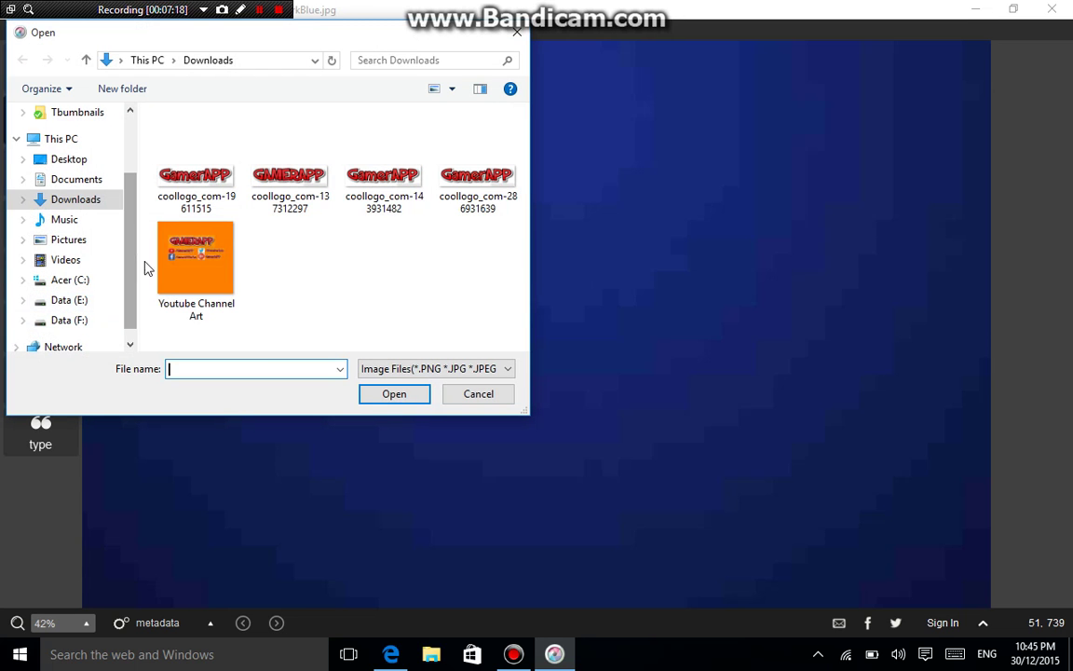
{"action": "left_click", "coordinate": [228, 200]}
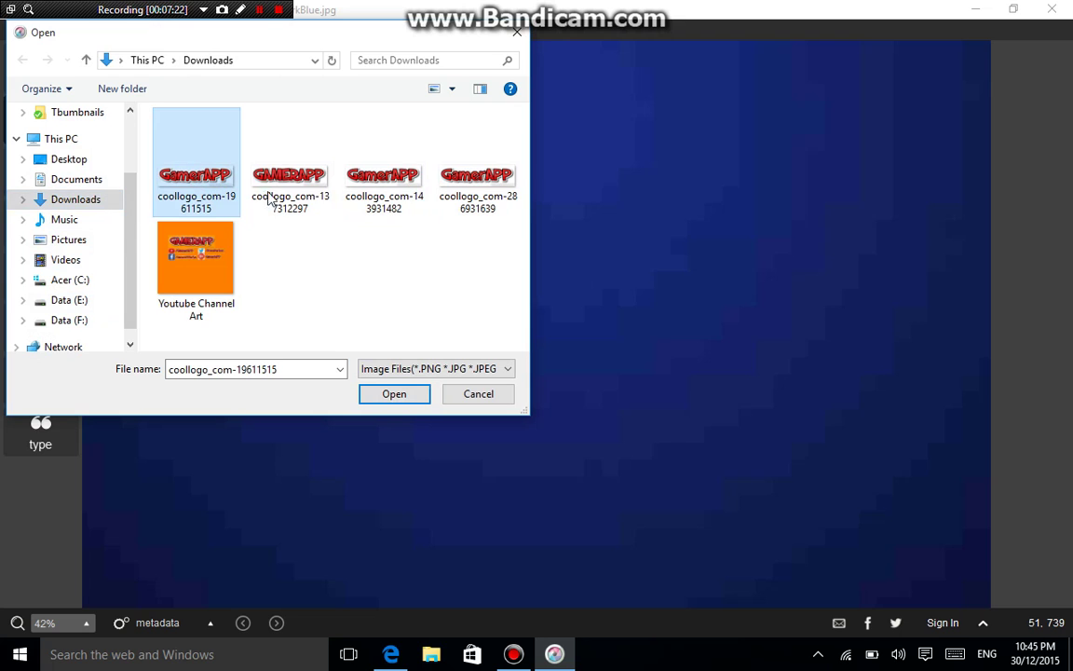
{"action": "left_click", "coordinate": [399, 399]}
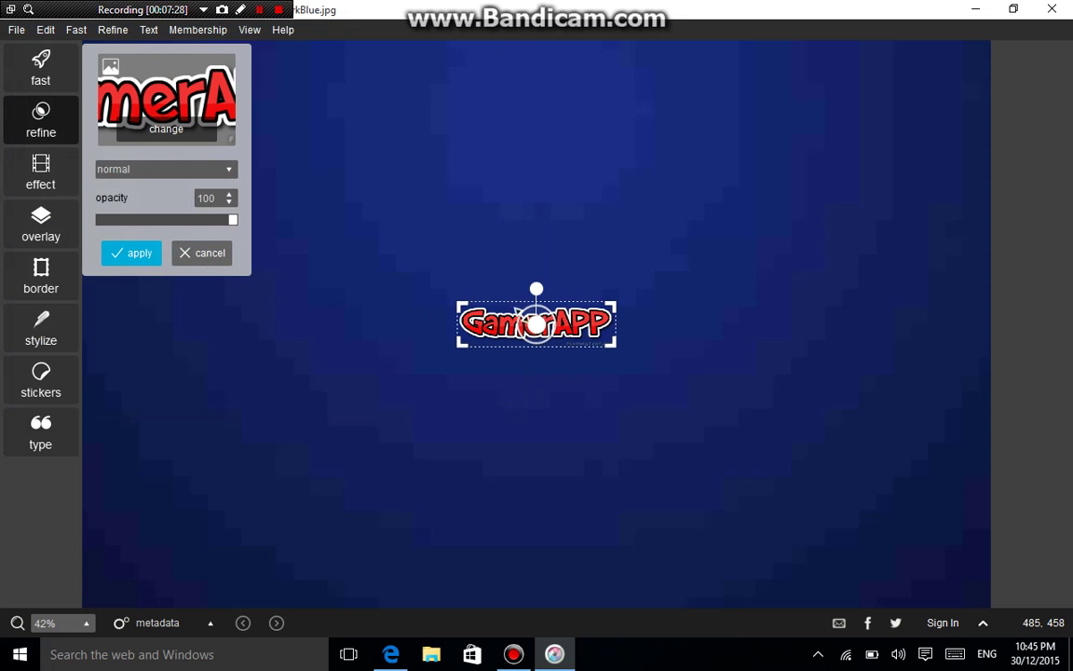
Enlarge the GamerAPP logo slightly, place it near the upper centre of the background and apply it.
{"action": "left_click_drag", "start_coordinate": [616, 302], "coordinate": [662, 291]}
{"action": "mouse_move", "coordinate": [458, 342]}
{"action": "left_mouse_down"}
{"action": "mouse_move", "coordinate": [418, 363]}
{"action": "mouse_move", "coordinate": [445, 350]}
{"action": "left_mouse_up"}
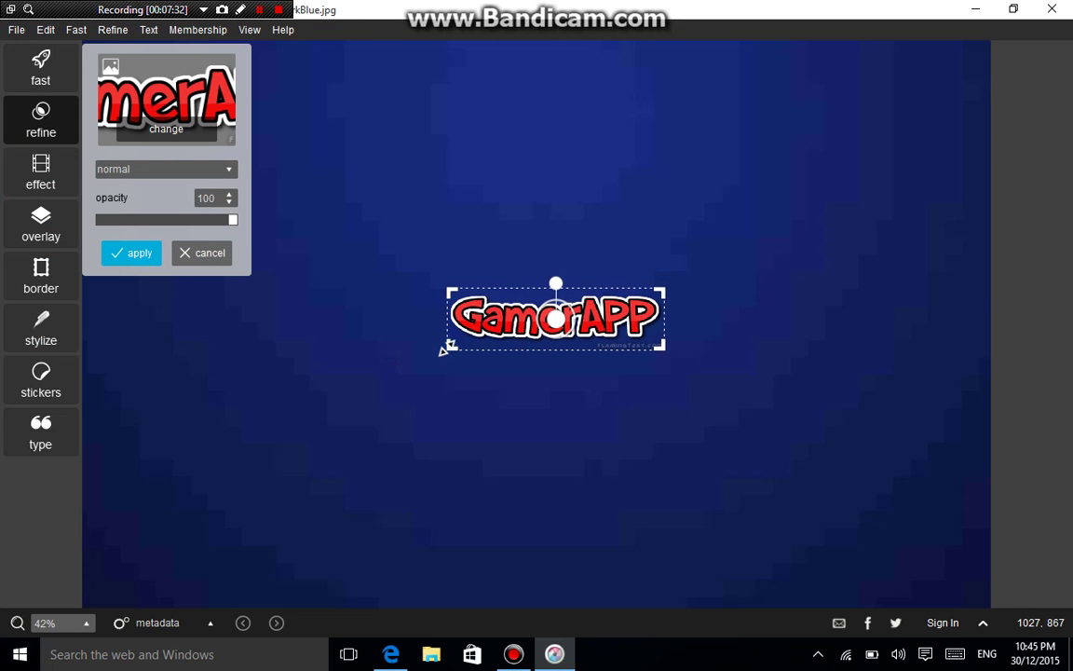
{"action": "left_click_drag", "start_coordinate": [665, 290], "coordinate": [629, 299]}
{"action": "left_click_drag", "start_coordinate": [525, 312], "coordinate": [503, 142]}
{"action": "left_click", "coordinate": [138, 254]}
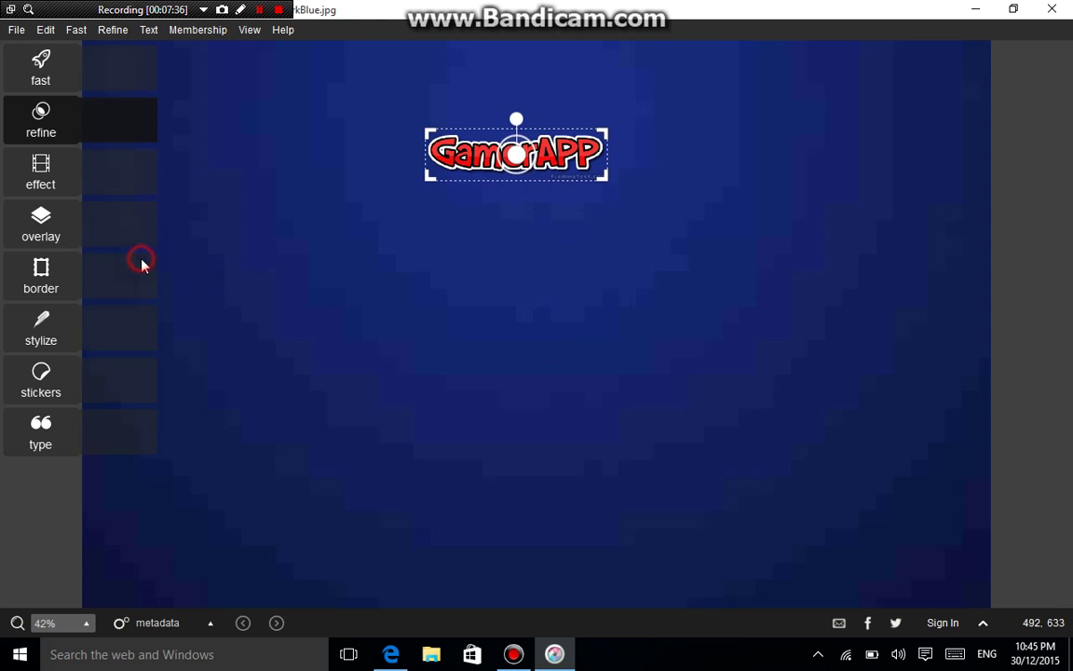
Add the YouTube icon as a double exposure, place it just below the GamerAPP logo's left end and apply it.
{"action": "left_click", "coordinate": [131, 340]}
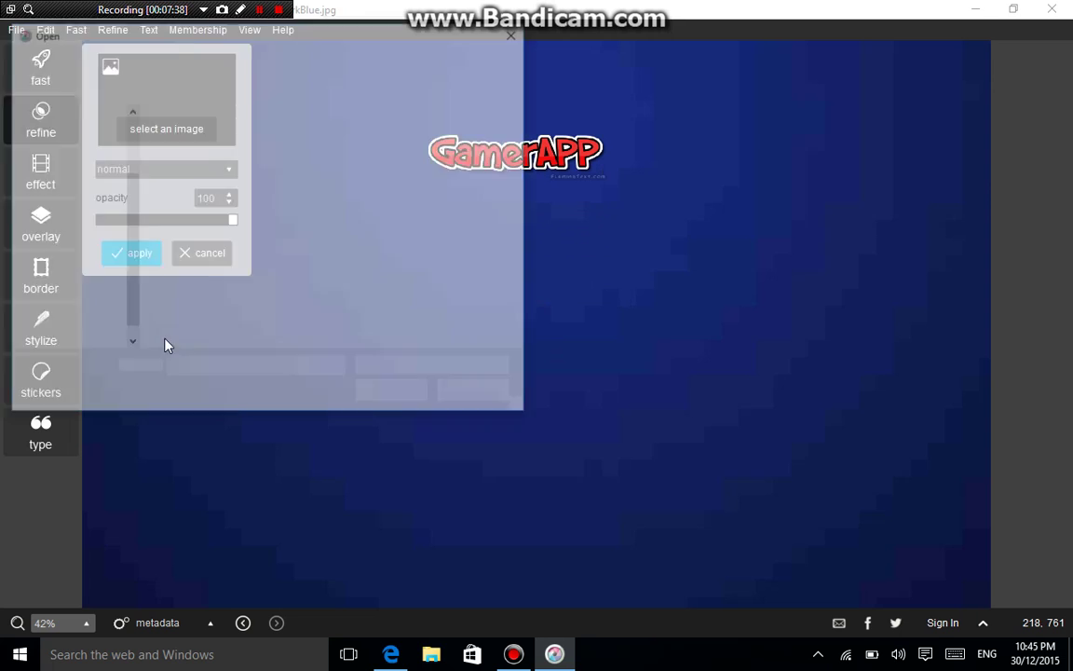
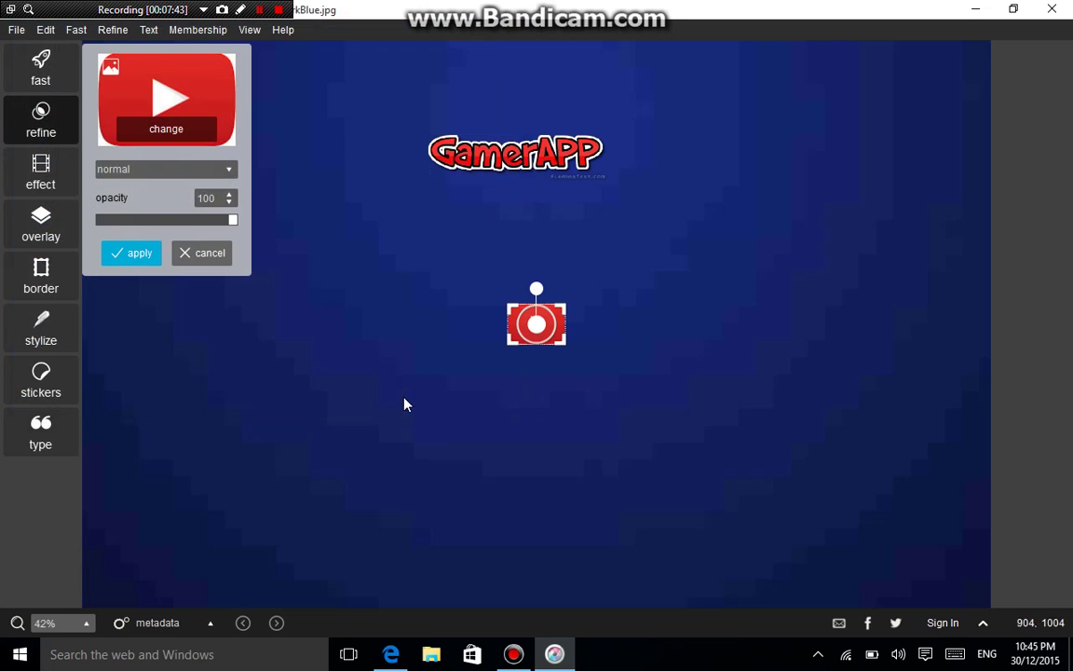
{"action": "left_click_drag", "start_coordinate": [536, 321], "coordinate": [382, 185]}
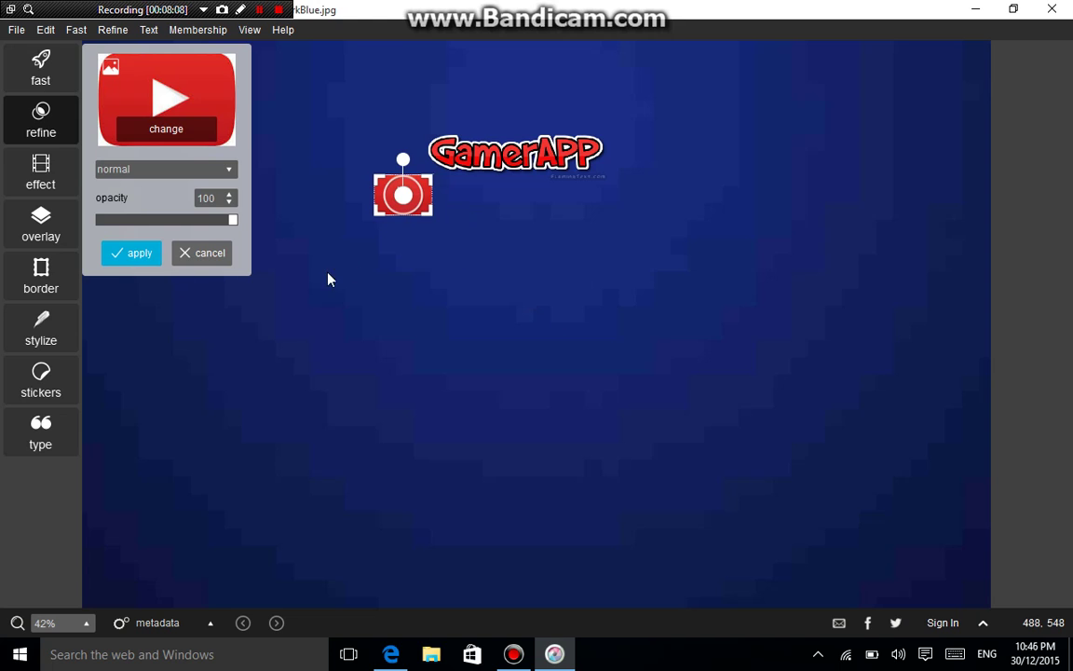
{"action": "left_click", "coordinate": [105, 255]}
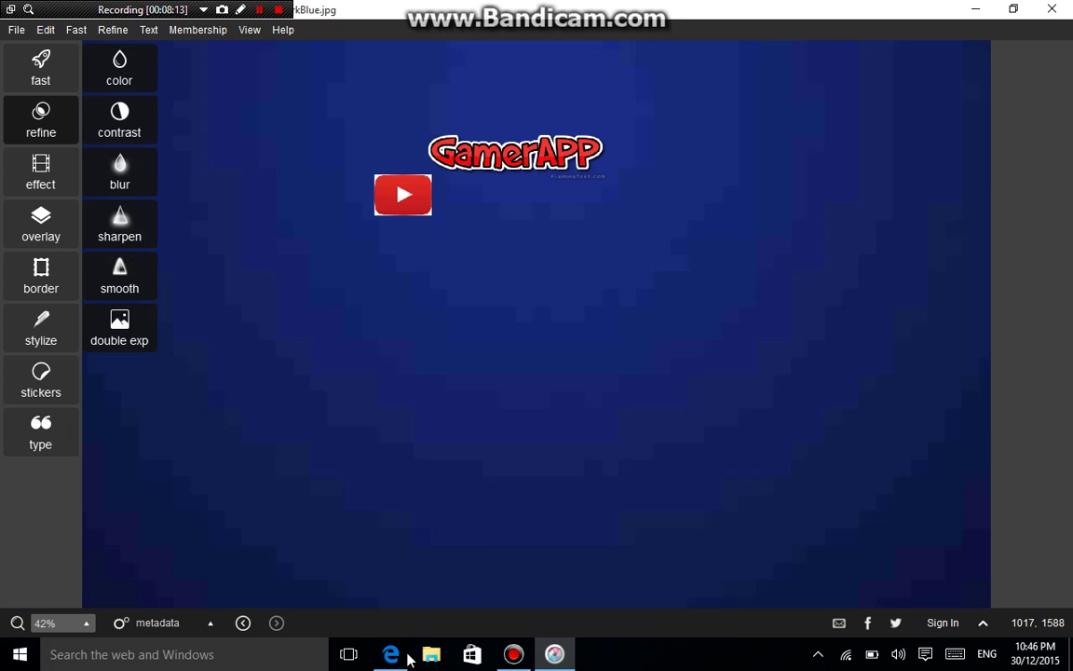
Add the /GamerAPP logo coollogo_com-26006139 from the Slash folder as a double exposure, place it beside the YouTube icon and apply it.
{"action": "left_click", "coordinate": [127, 335]}
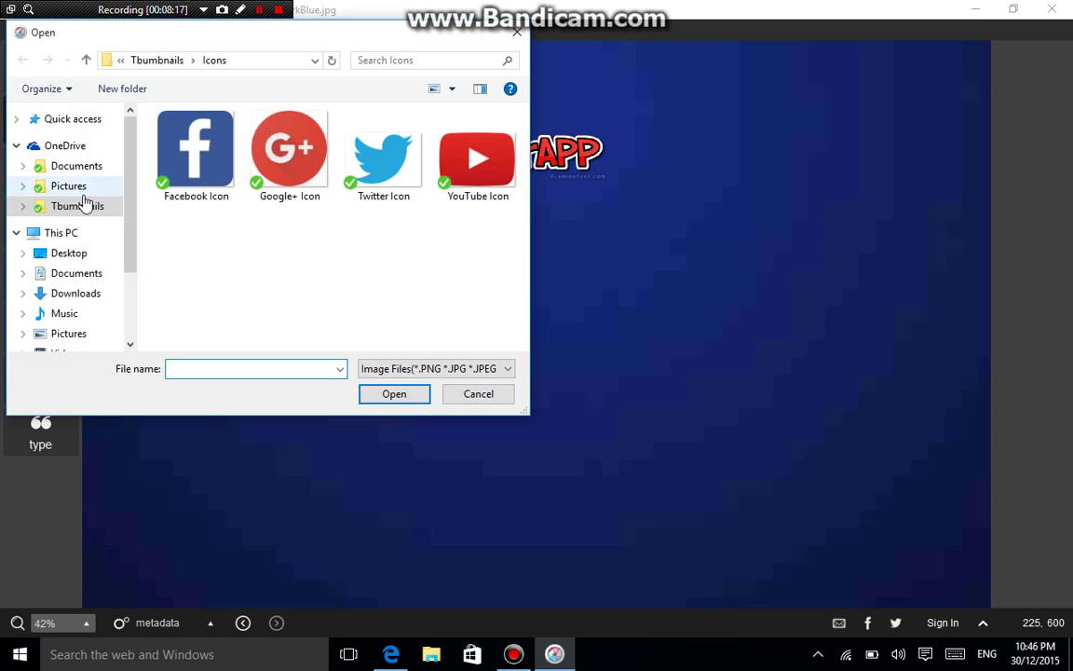
{"action": "left_click", "coordinate": [84, 203]}
{"action": "double_click", "coordinate": [256, 171]}
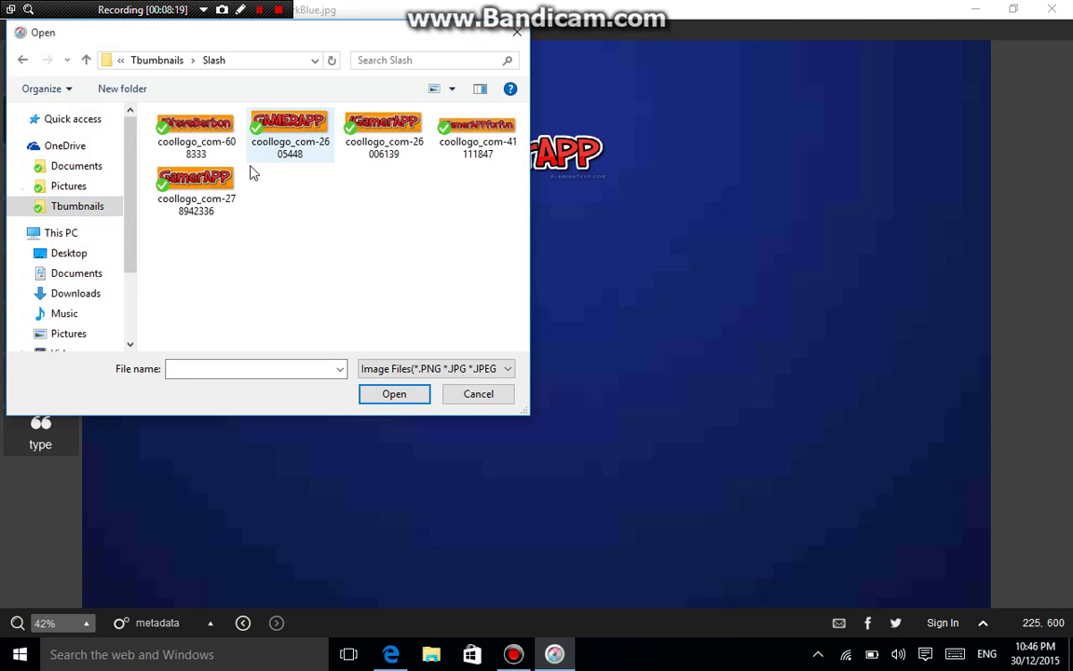
{"action": "left_click", "coordinate": [190, 131]}
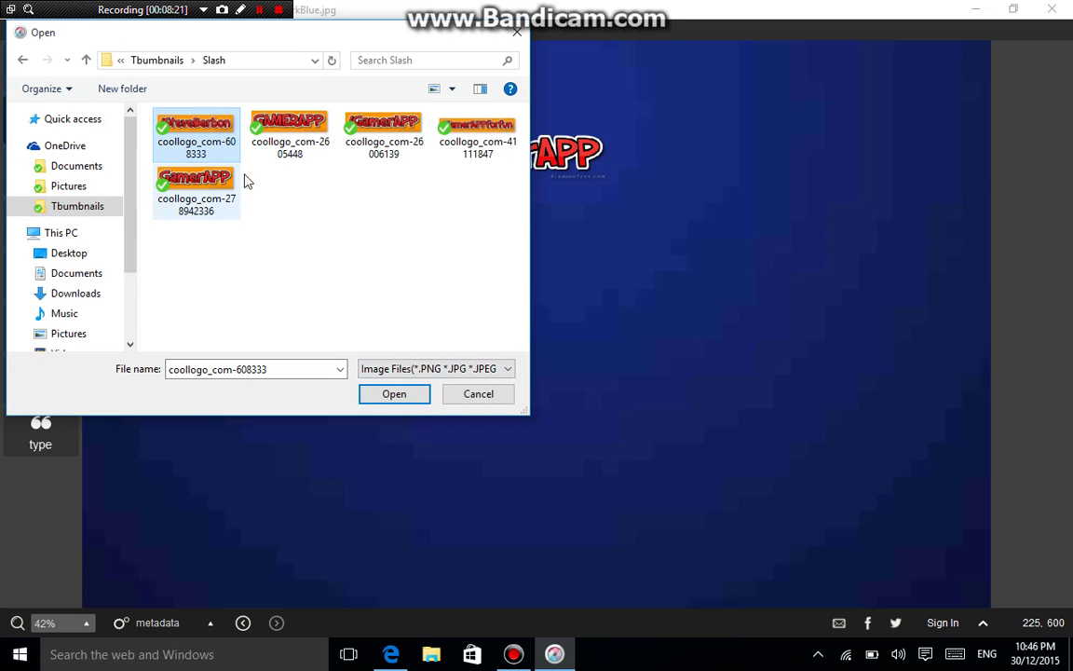
{"action": "left_click", "coordinate": [373, 139]}
{"action": "left_click", "coordinate": [414, 396]}
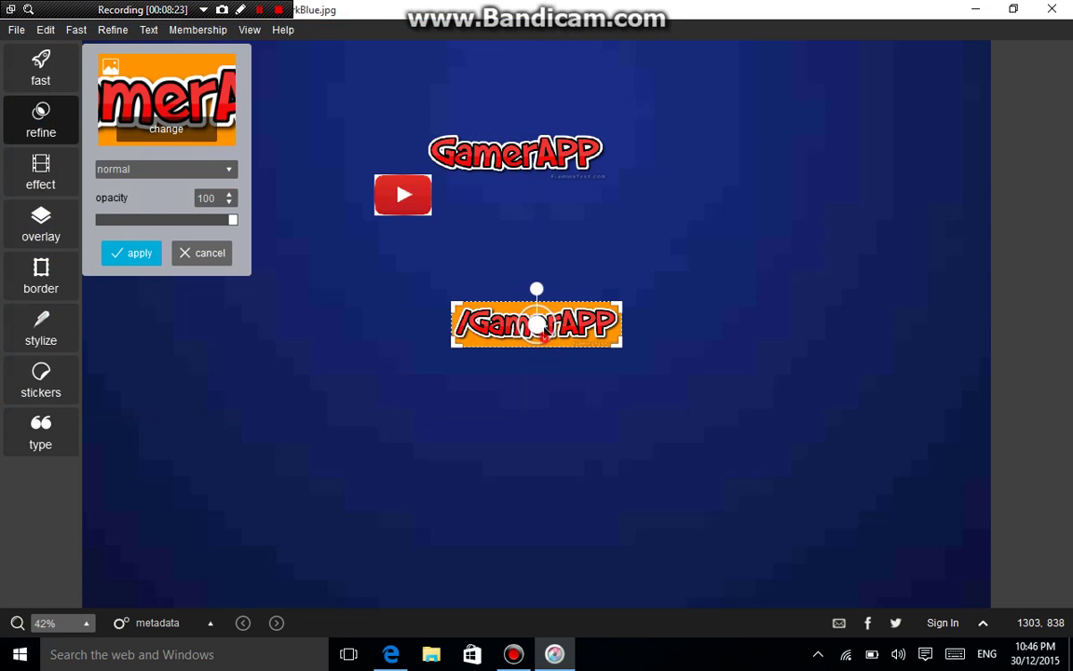
{"action": "left_click_drag", "start_coordinate": [538, 326], "coordinate": [522, 194]}
{"action": "left_click", "coordinate": [131, 253]}
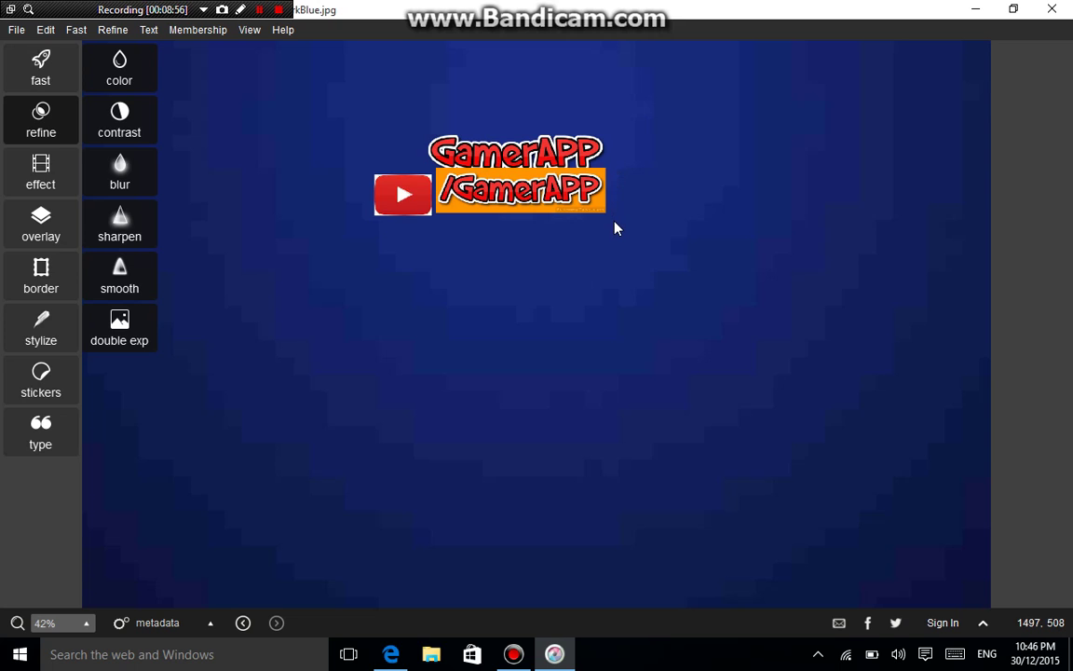
Close Pixlr and discard the changes to the DarkBlue picture.
{"action": "left_click", "coordinate": [1052, 8]}
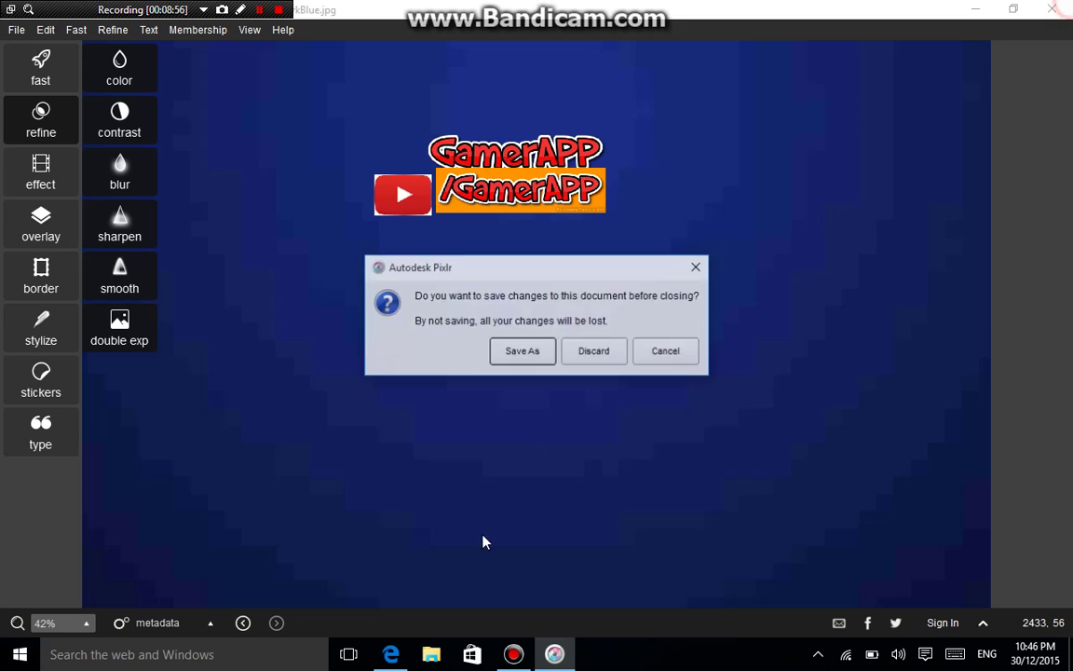
{"action": "left_click", "coordinate": [541, 350]}
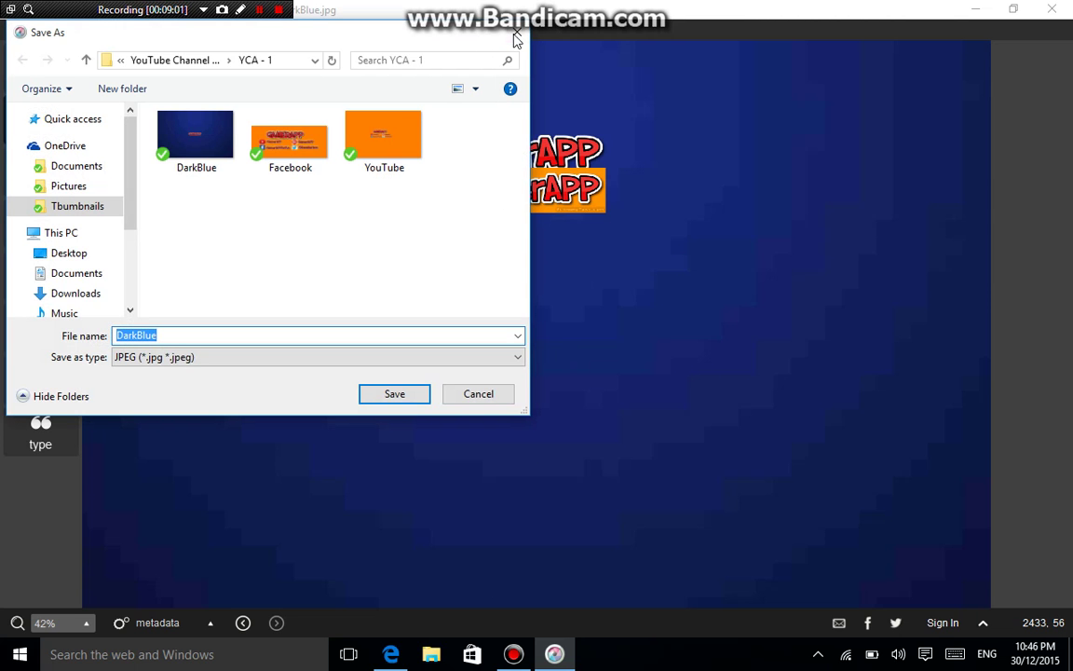
{"action": "left_click", "coordinate": [517, 33]}
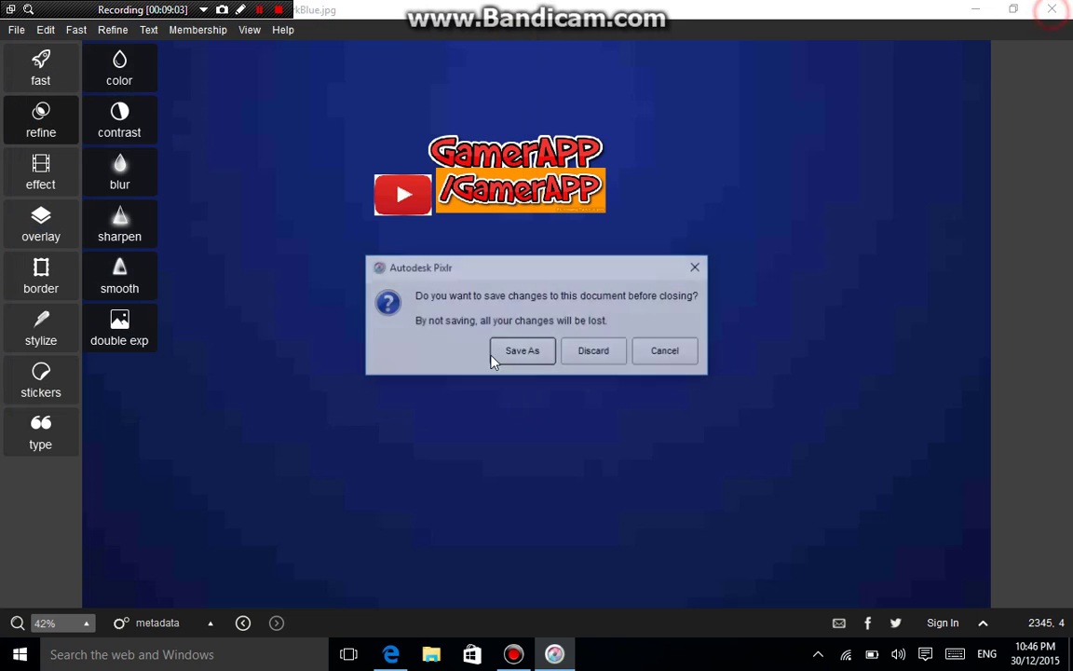
{"action": "left_click", "coordinate": [573, 350]}
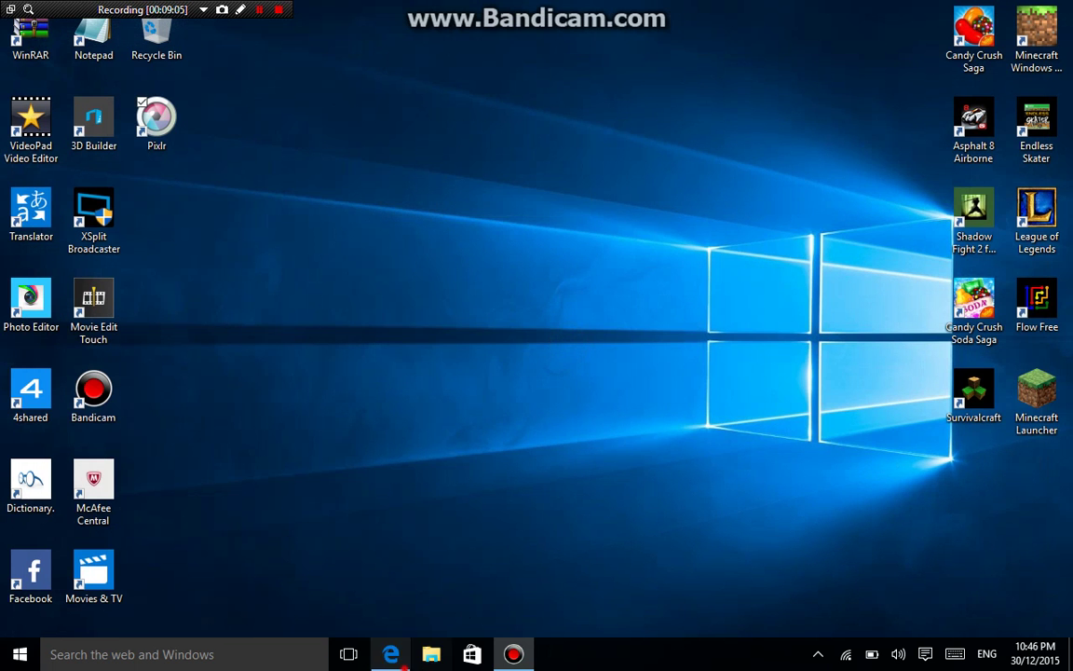
Switch to the Edge browser and open the YouTube channel page from the top sites in a new tab.
{"action": "left_click", "coordinate": [404, 662]}
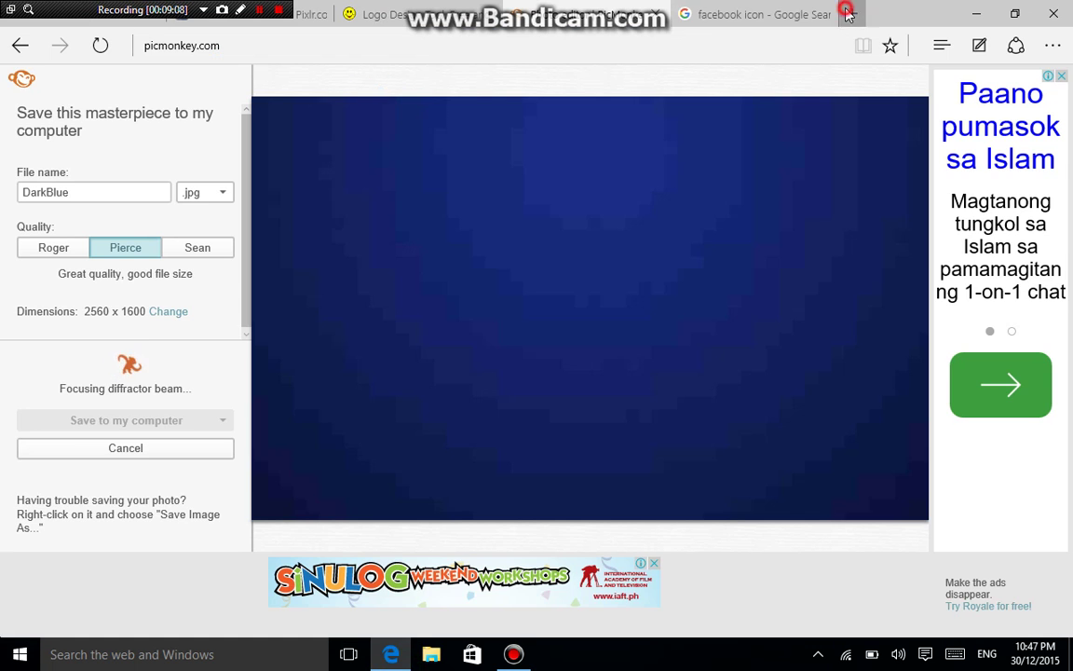
{"action": "left_click", "coordinate": [848, 13]}
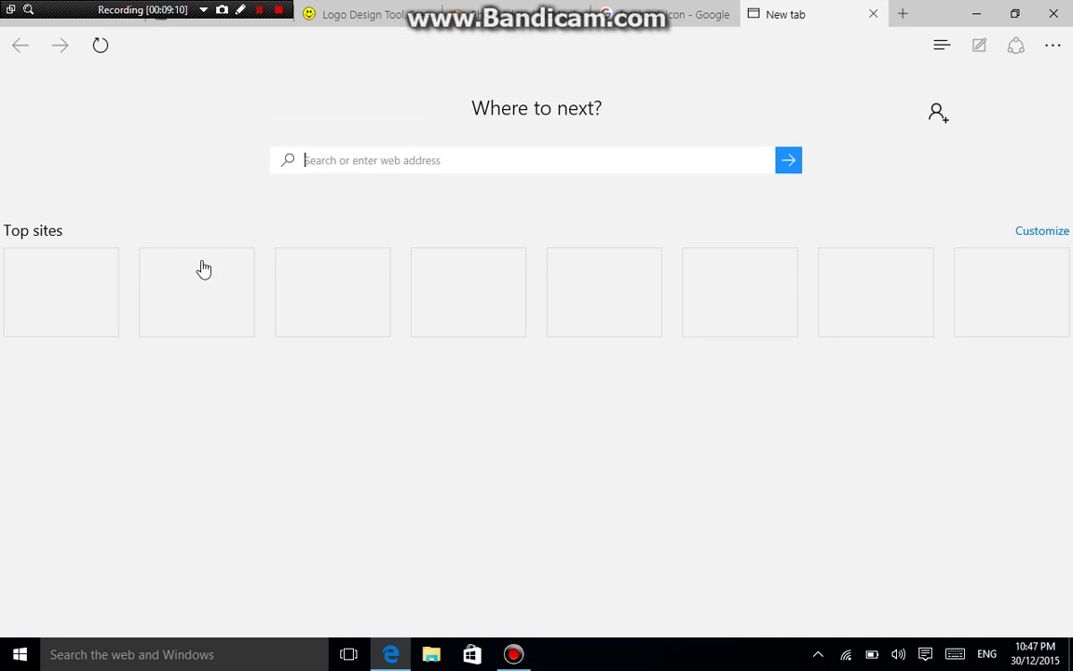
{"action": "left_click", "coordinate": [82, 284]}
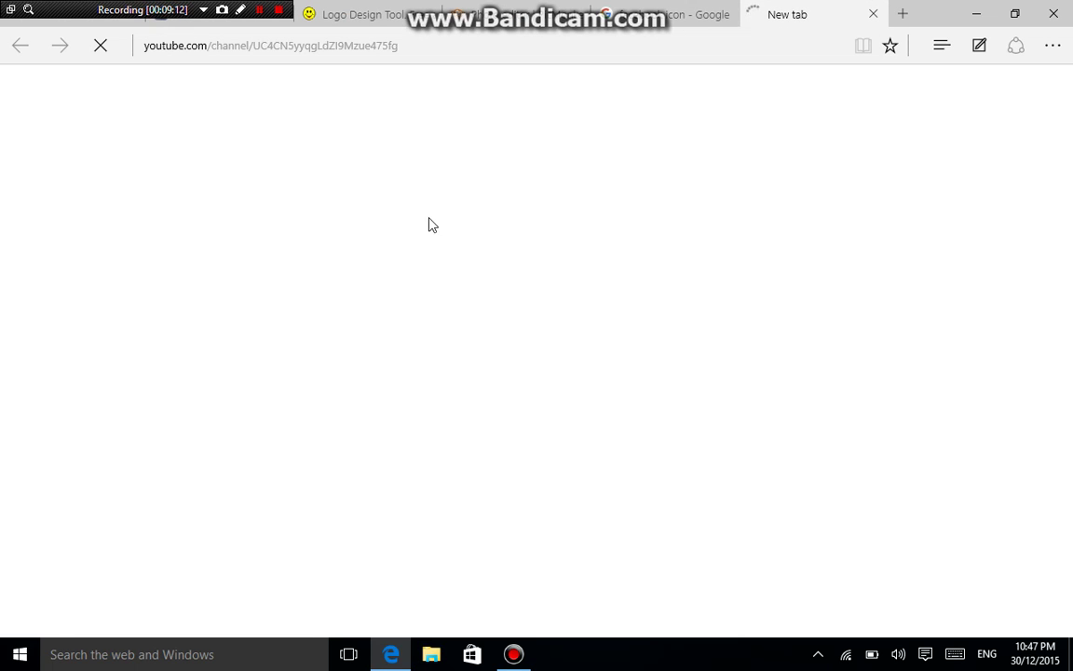